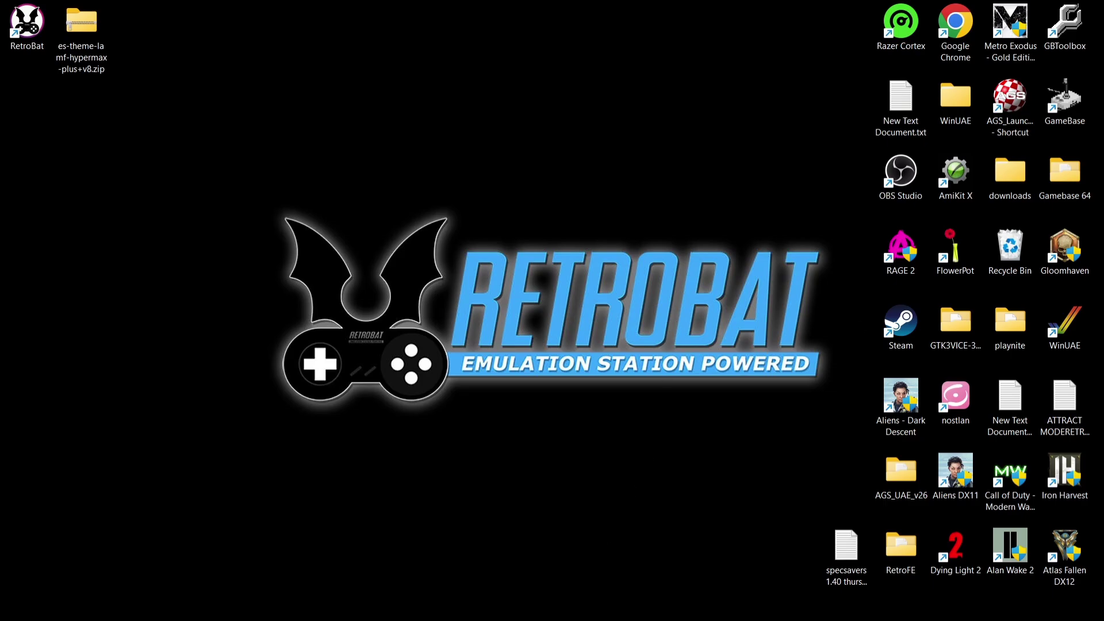
Check that the 3.02 GB theme zip finished downloading in MEGA, then hide the browser
click(603, 605)
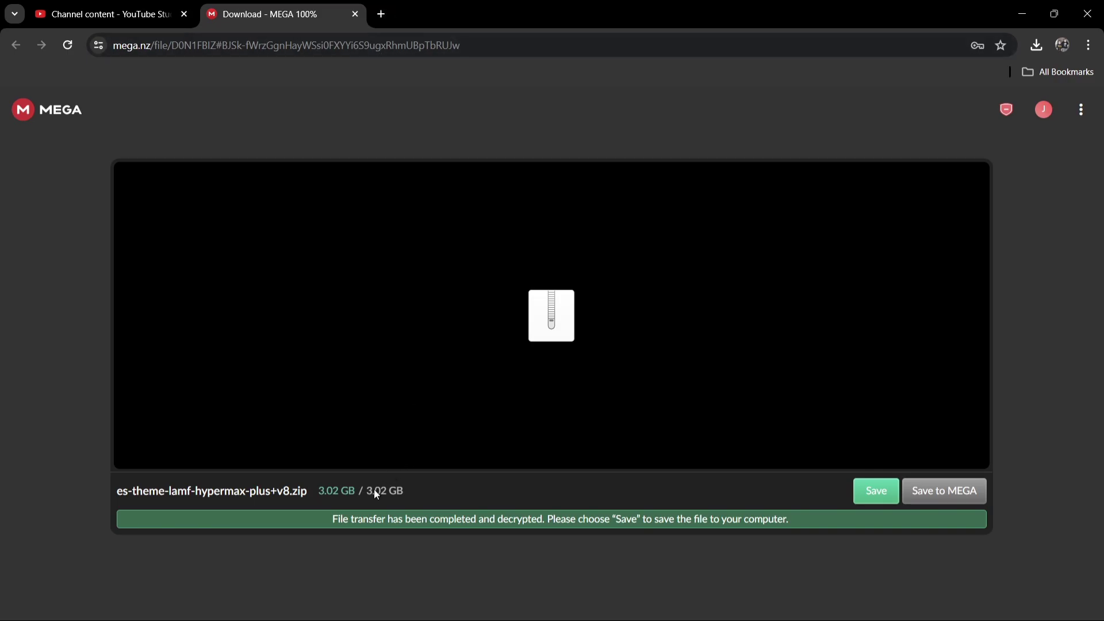
click(1022, 14)
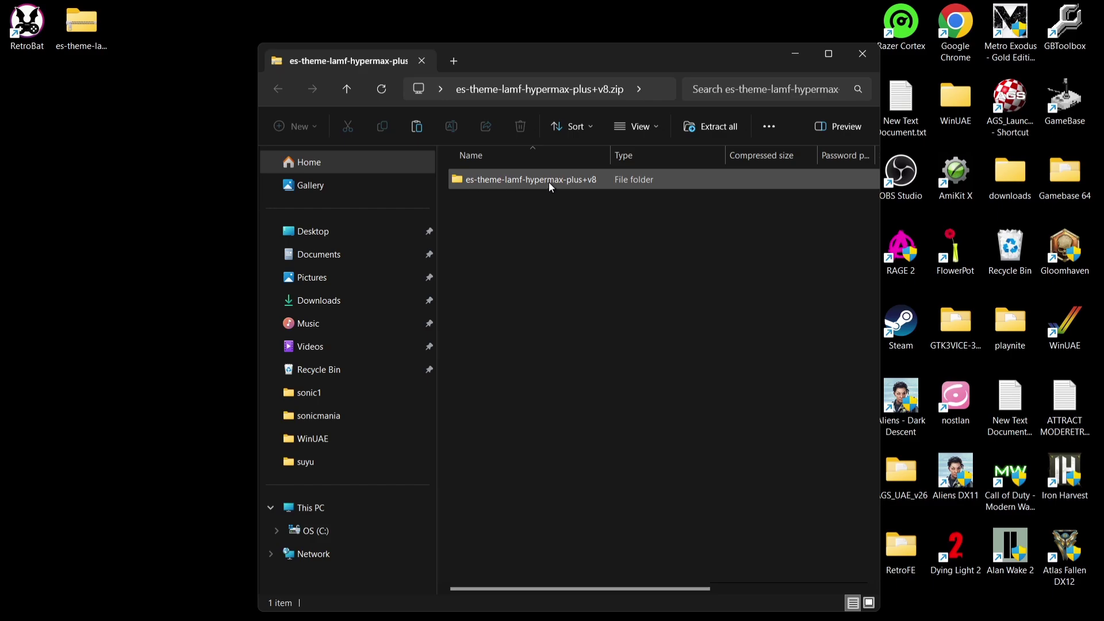
Close the theme zip's window and bring up the RetroBat desktop shortcut's context menu
click(863, 53)
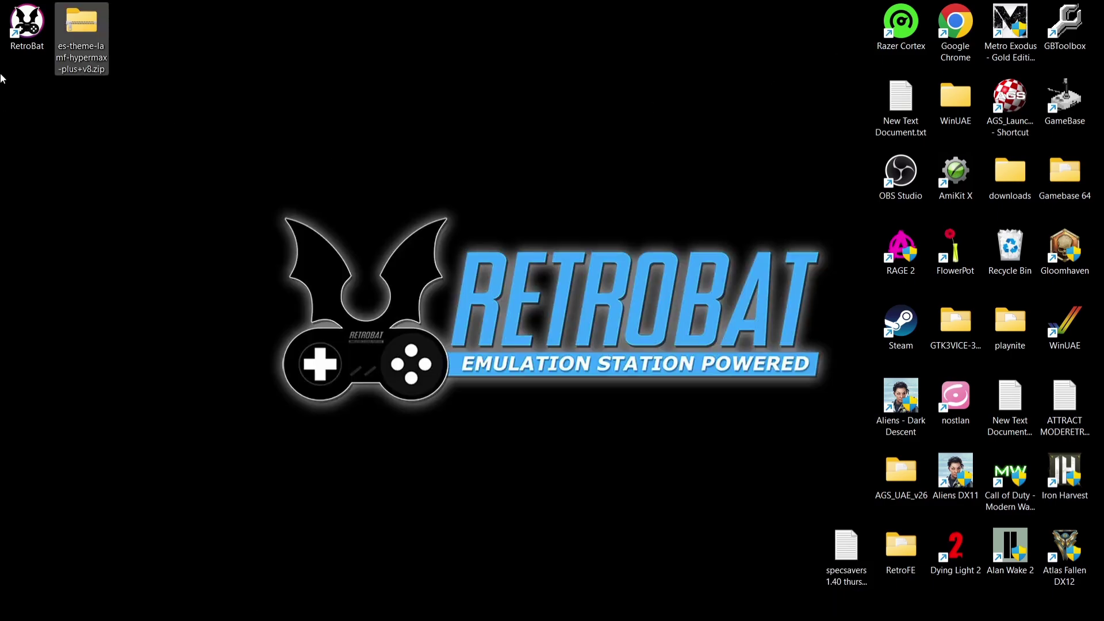
click(35, 26)
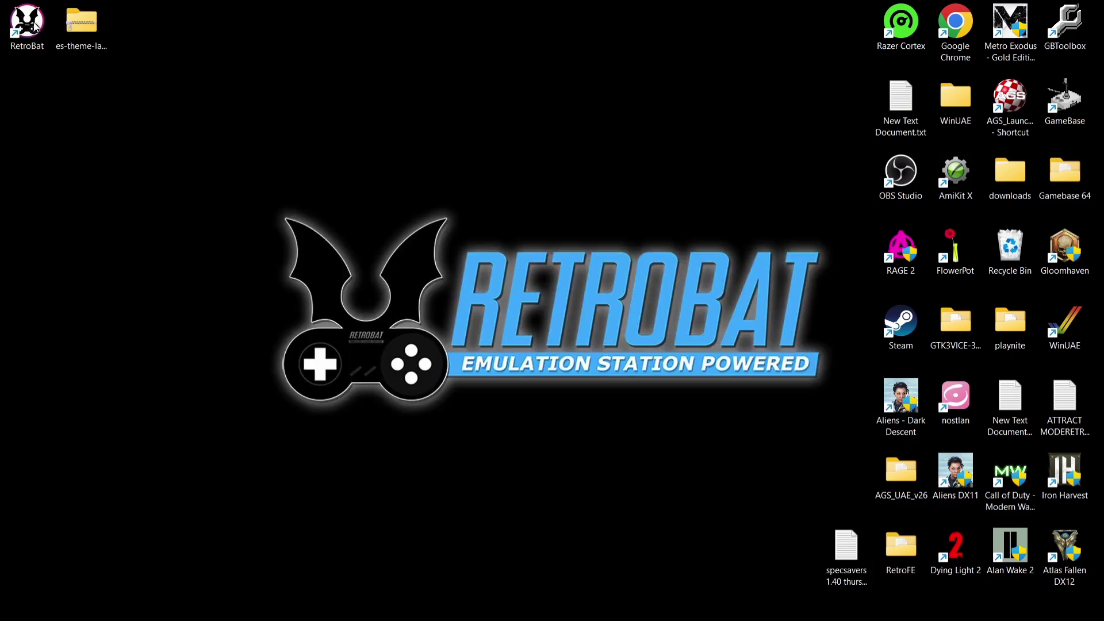
right_click(34, 26)
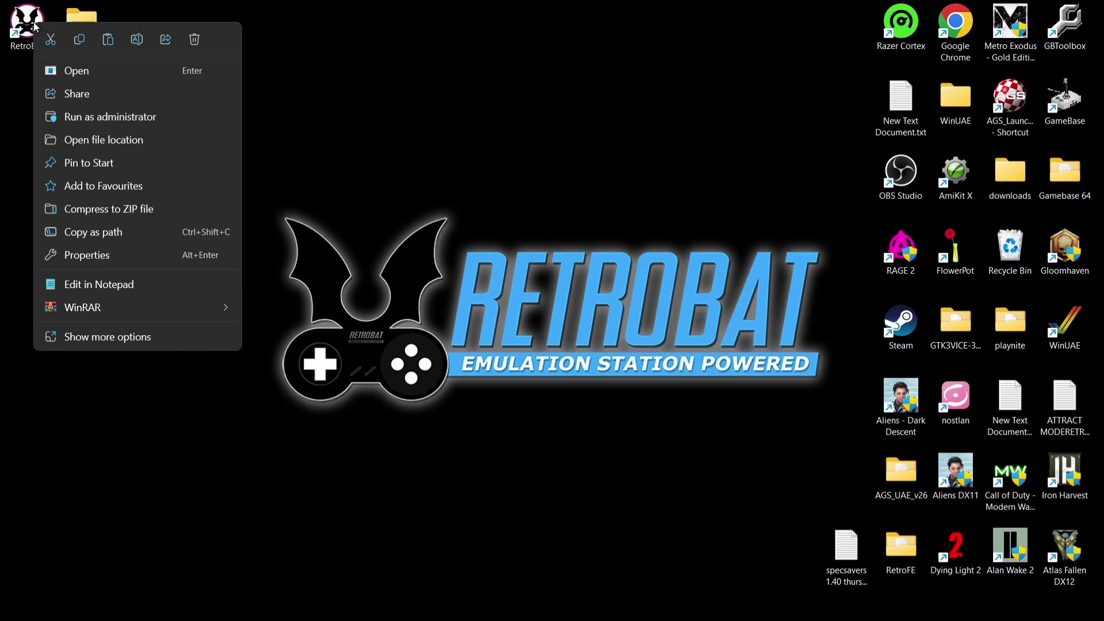
Open RetroBat's file location and navigate to emulationstation > .emulationstation > themes
click(77, 141)
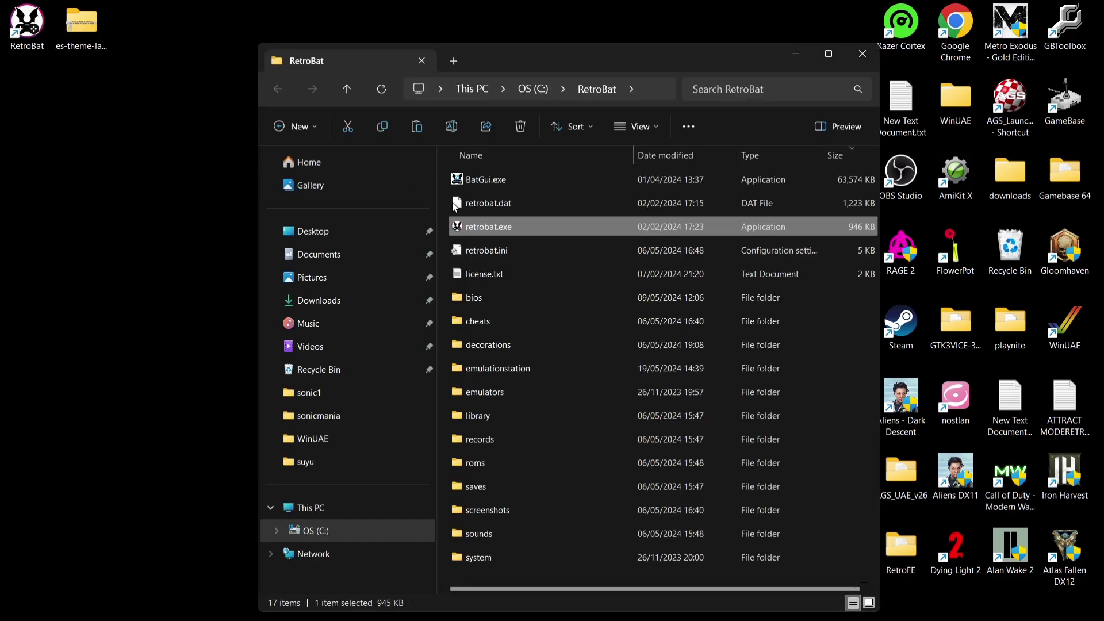
double_click(532, 366)
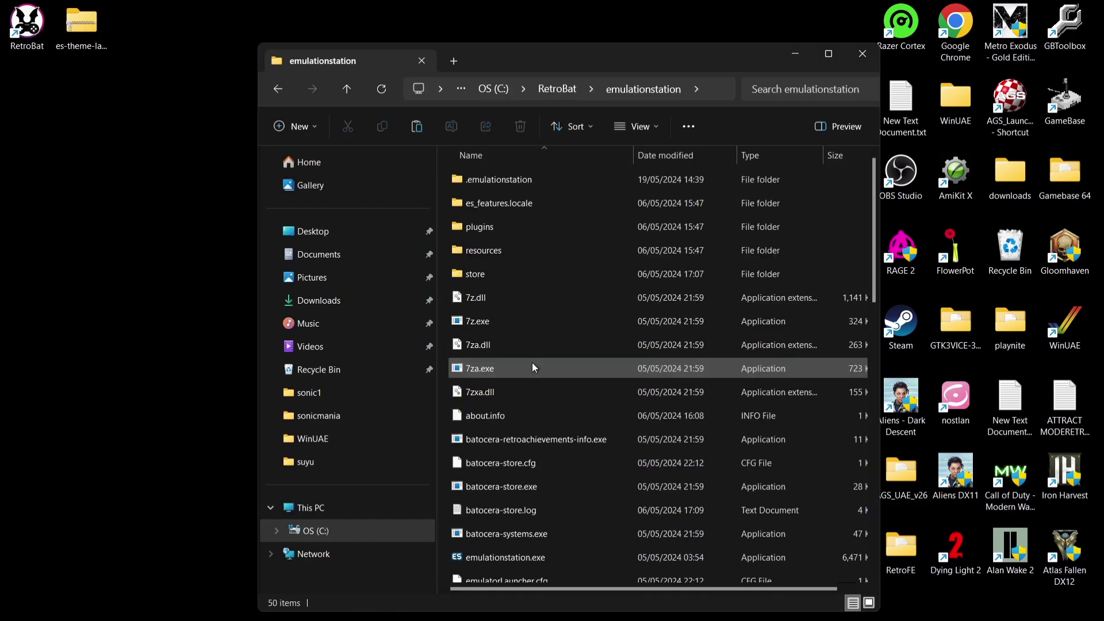
double_click(537, 177)
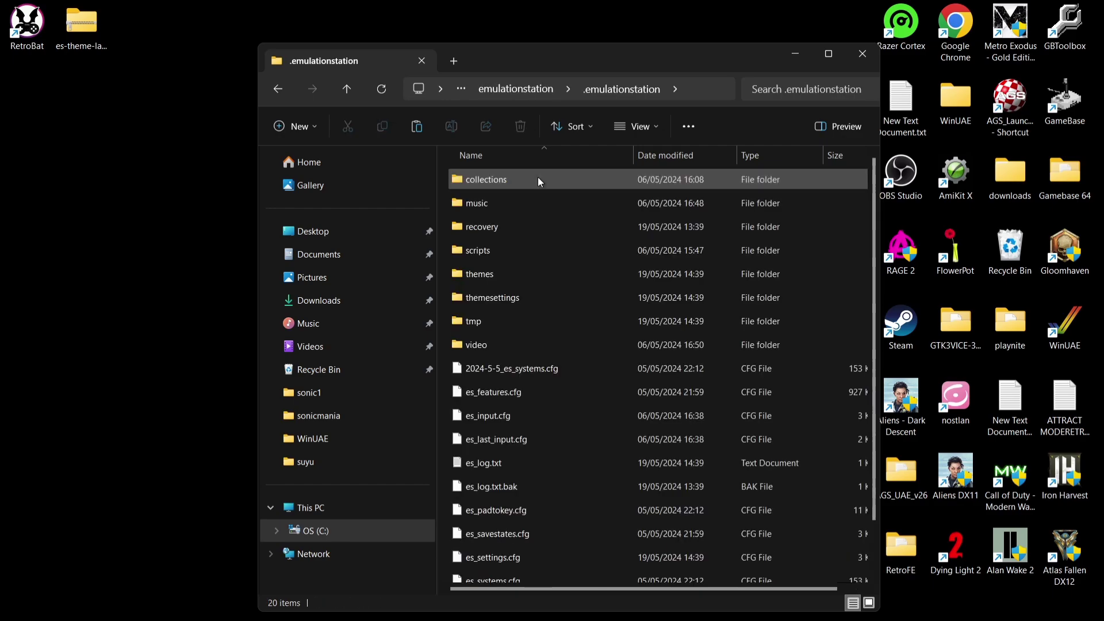
double_click(546, 275)
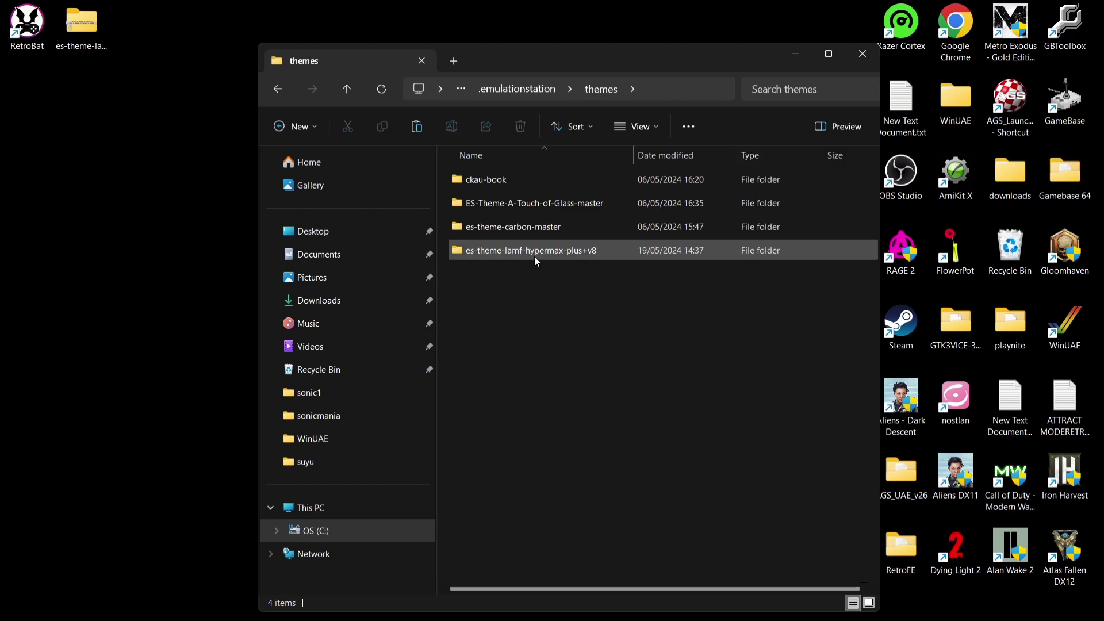
Open the es-theme-lamf-hypermax-plus+v8 folder and preview alien syndrome's char.png, then close it
mouse_move(537, 260)
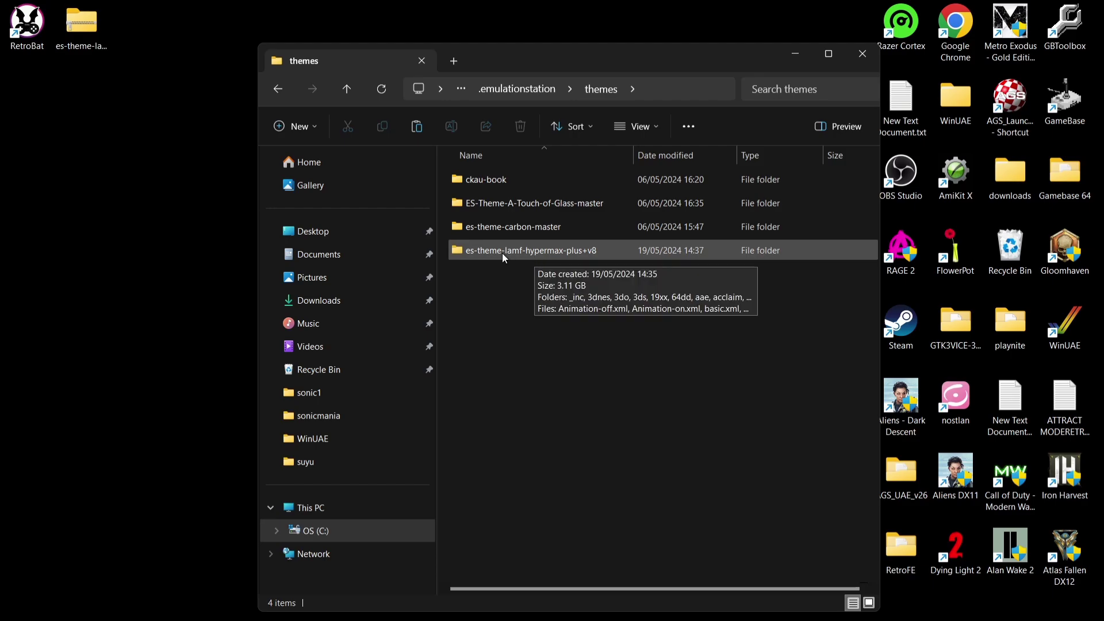
double_click(618, 251)
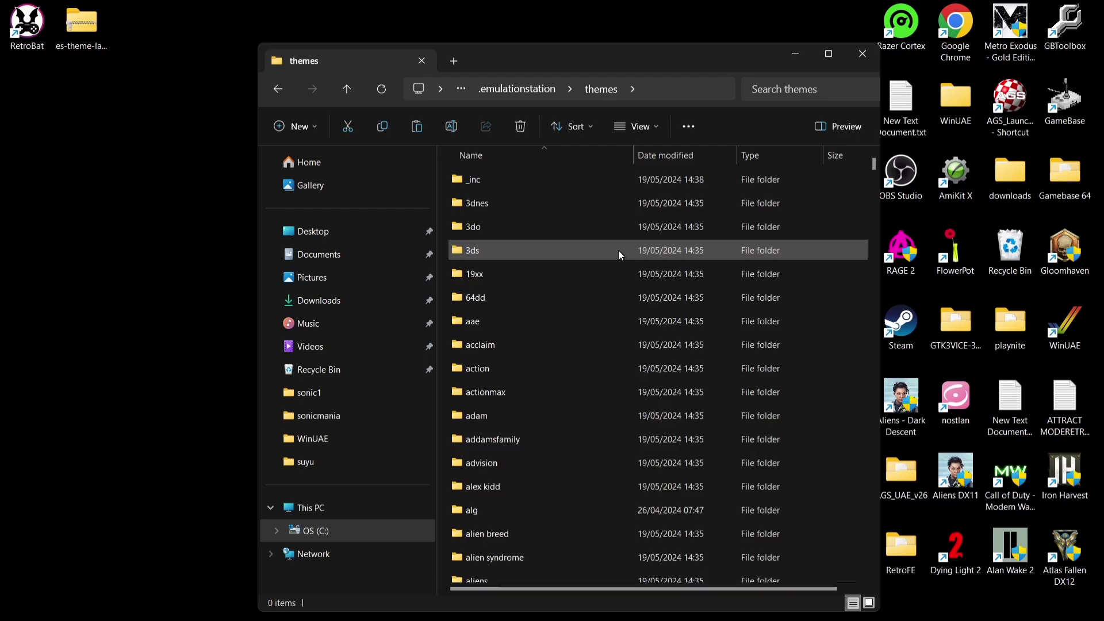
double_click(571, 50)
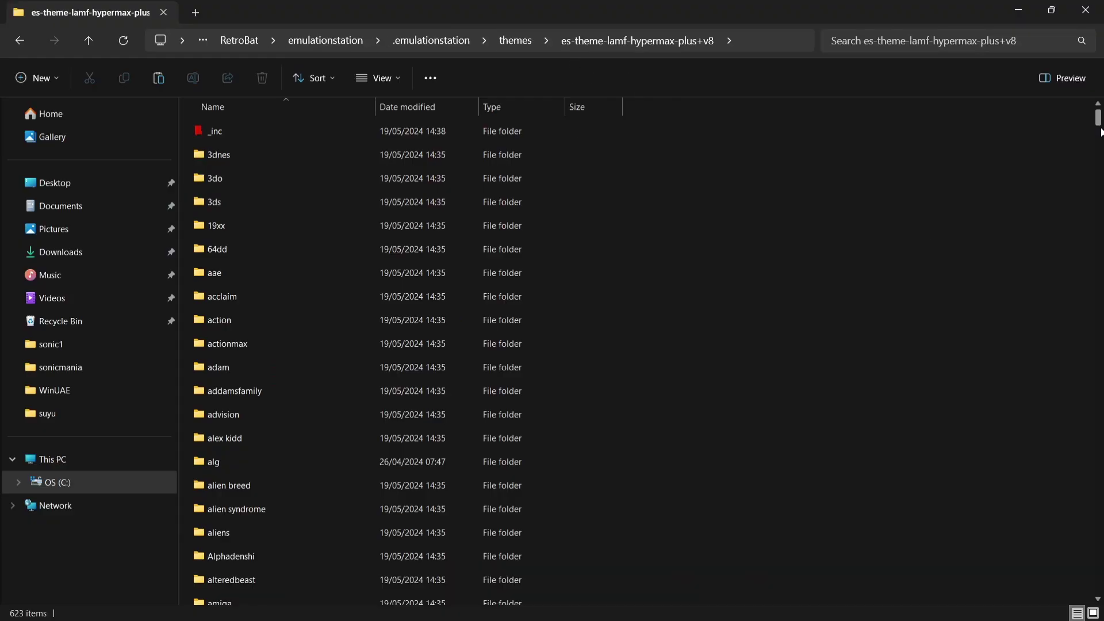
scroll(1099, 112, down, 5)
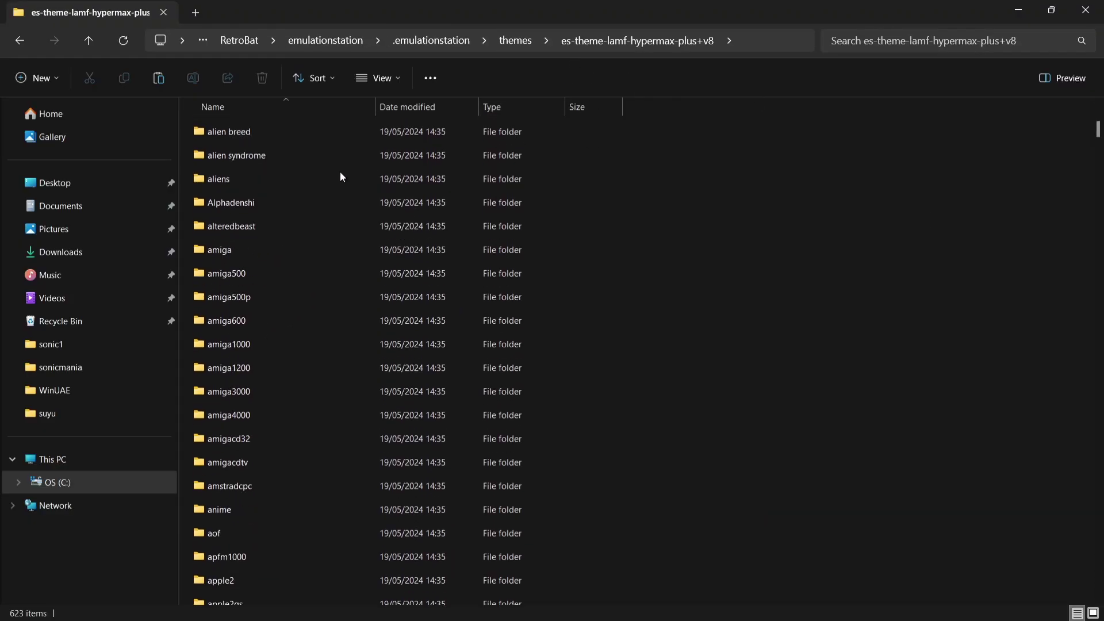
double_click(316, 157)
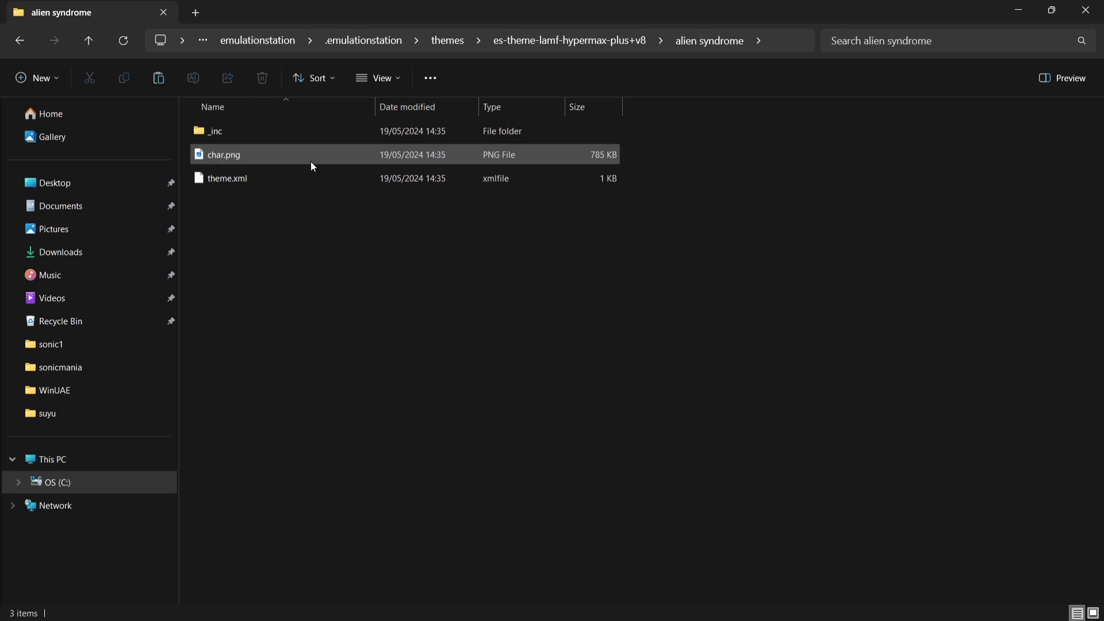
double_click(312, 165)
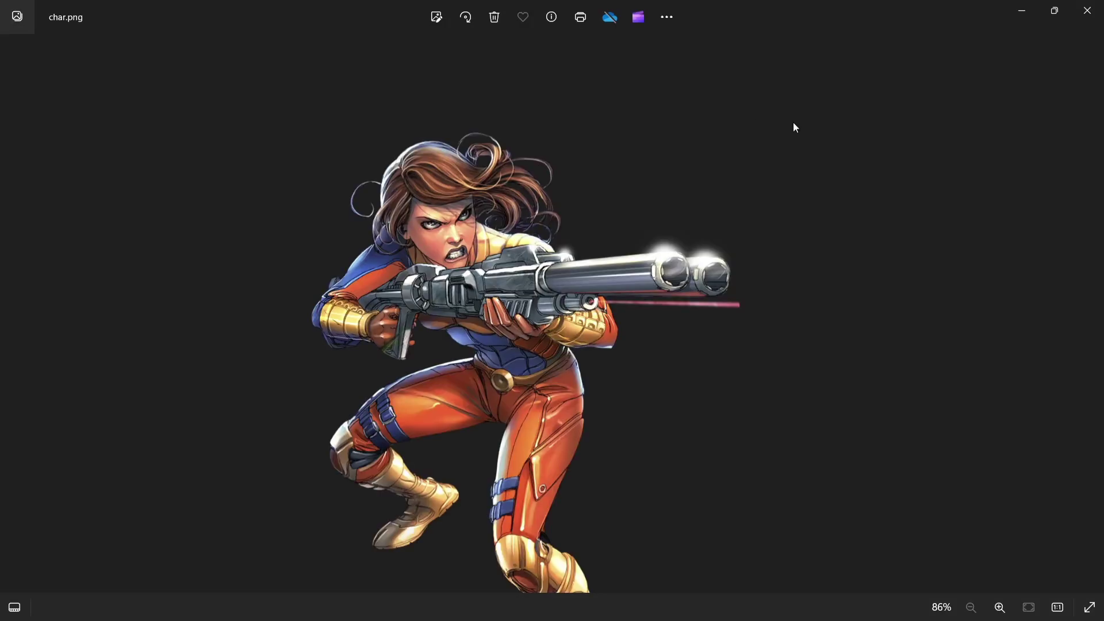
click(1087, 10)
Minimize Explorer, launch RetroBat full-screen and bring up its Main Menu
click(1001, 12)
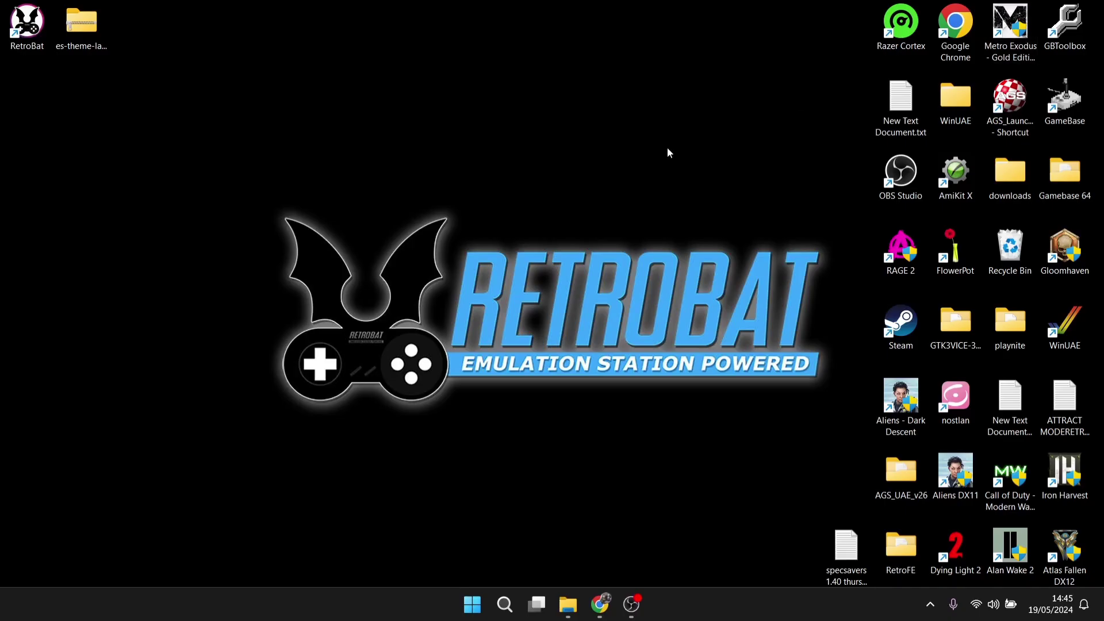
key(Return)
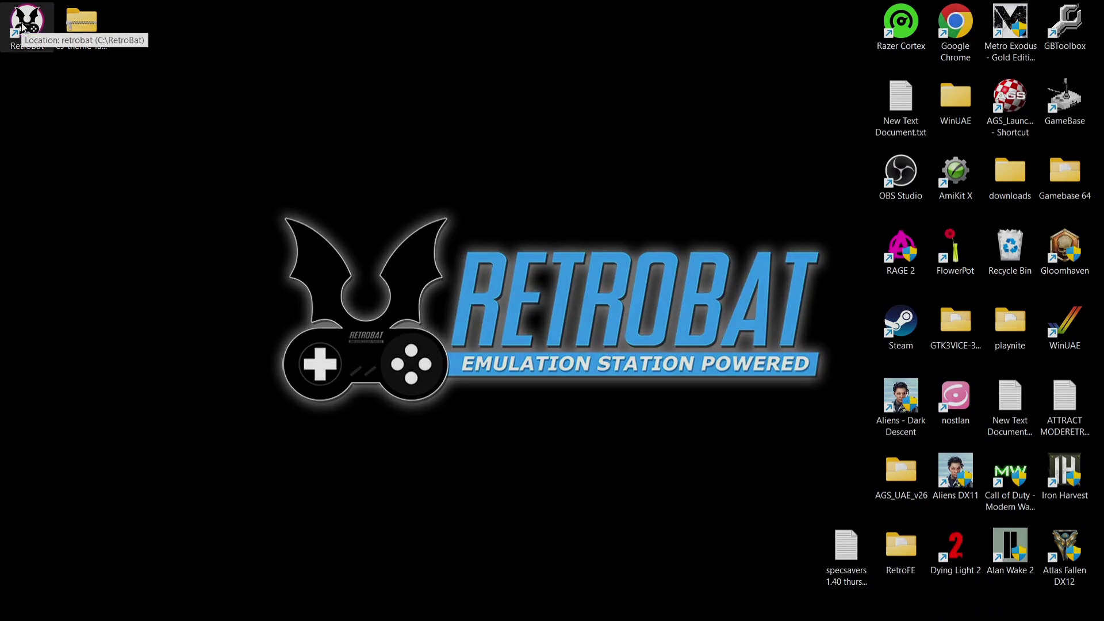
key(Escape)
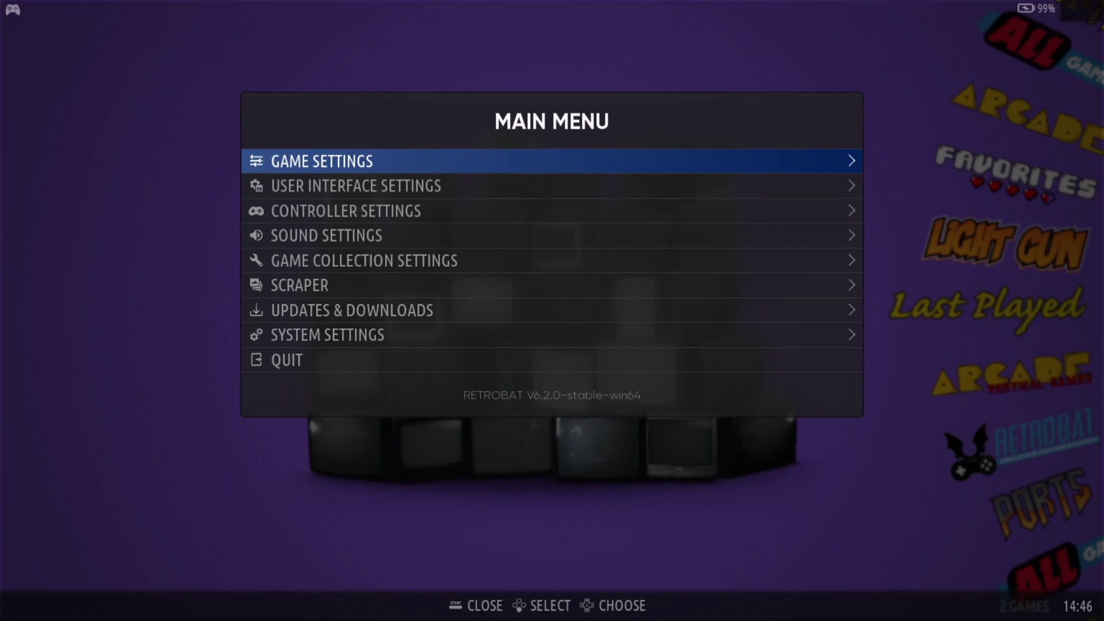
Select ES-THEME-LAMF-HYPERMAX-PLUS+V8 as the theme set in User Interface Settings, then exit the menus
key(Down)
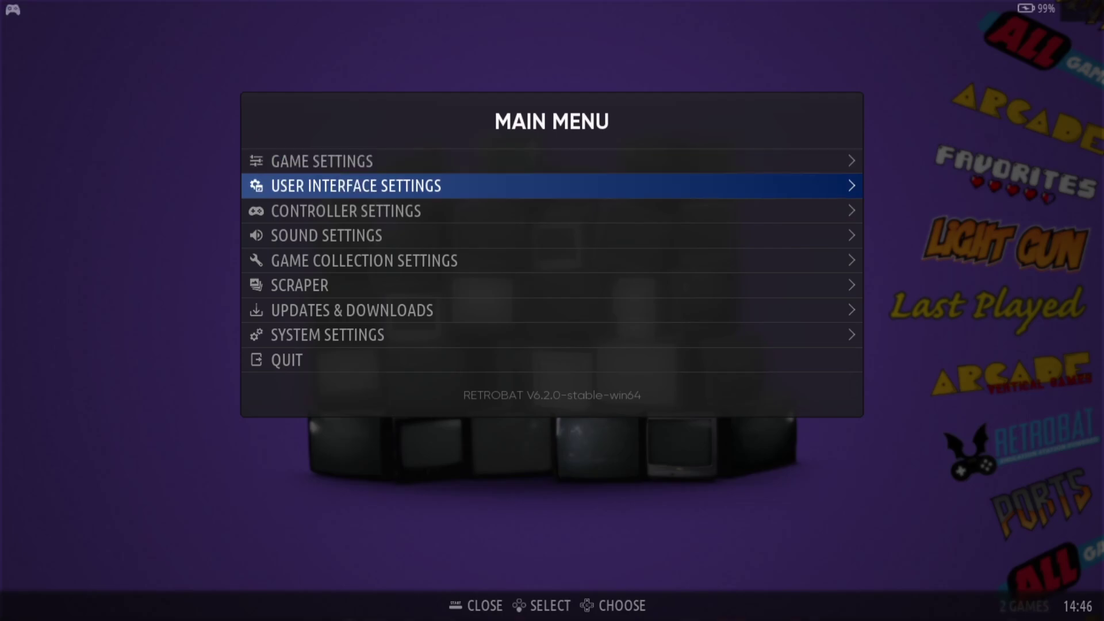
key(Return)
key(Return)
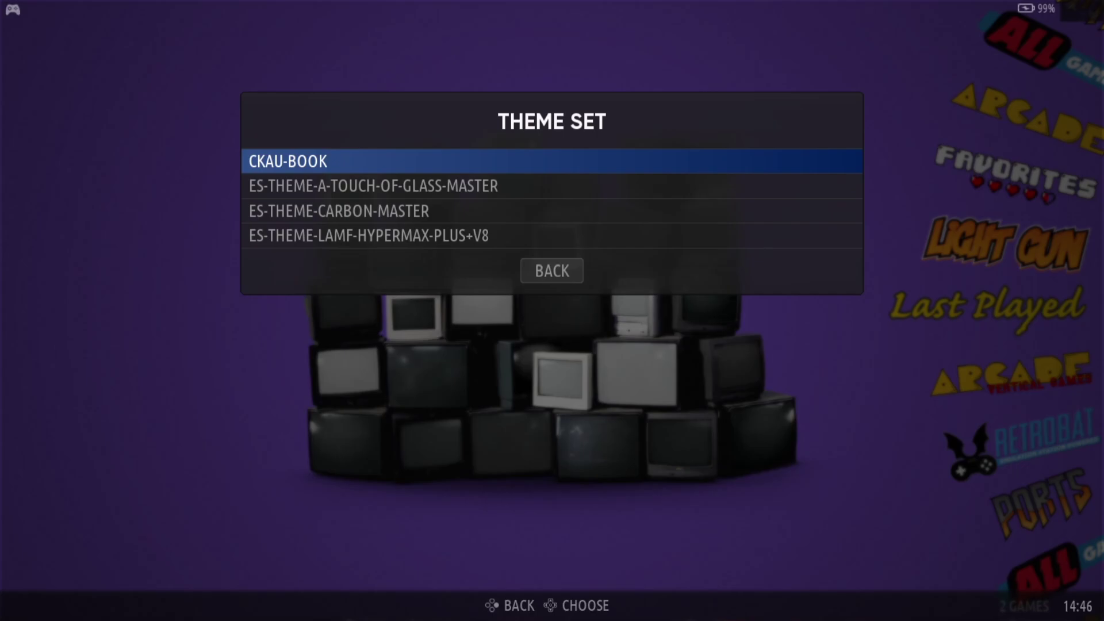
key(Down)
key(Down)
key(Down)
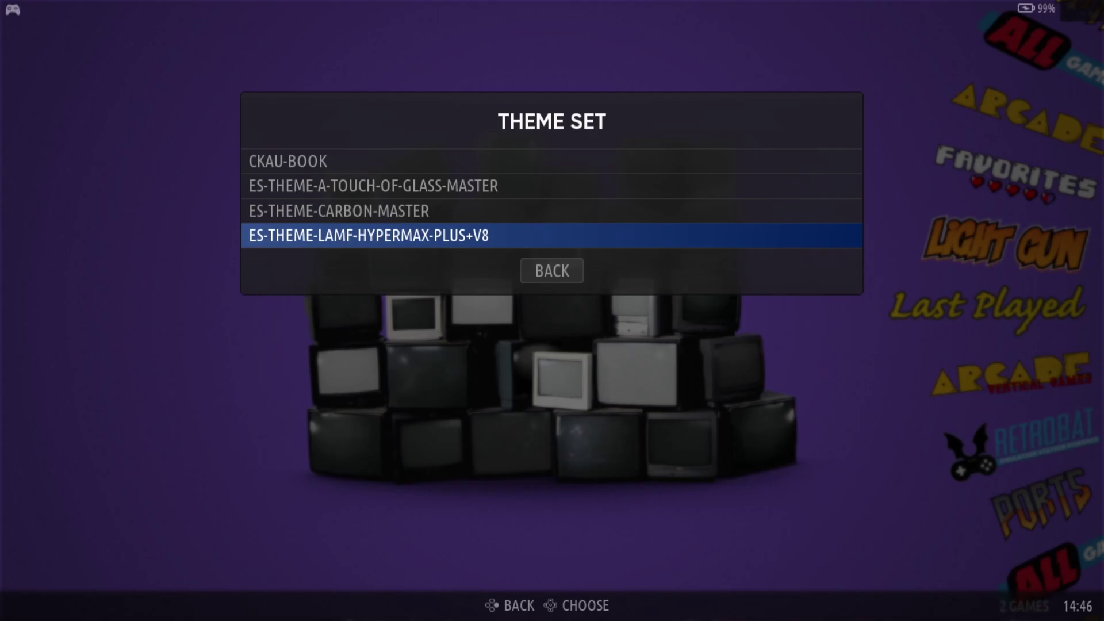
key(Return)
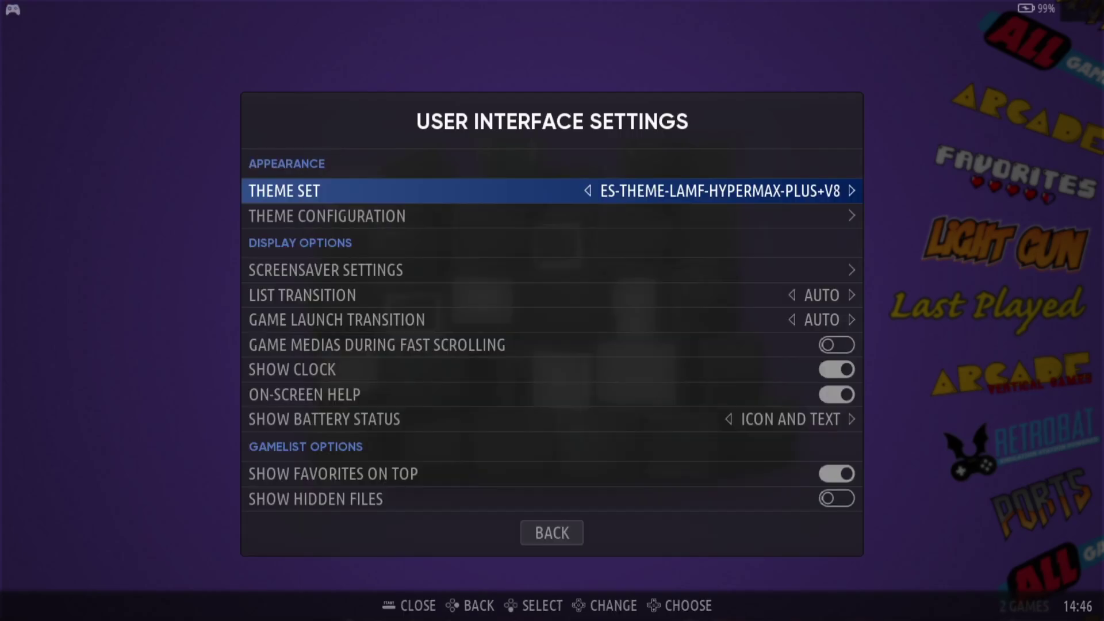
key(Escape)
key(Escape)
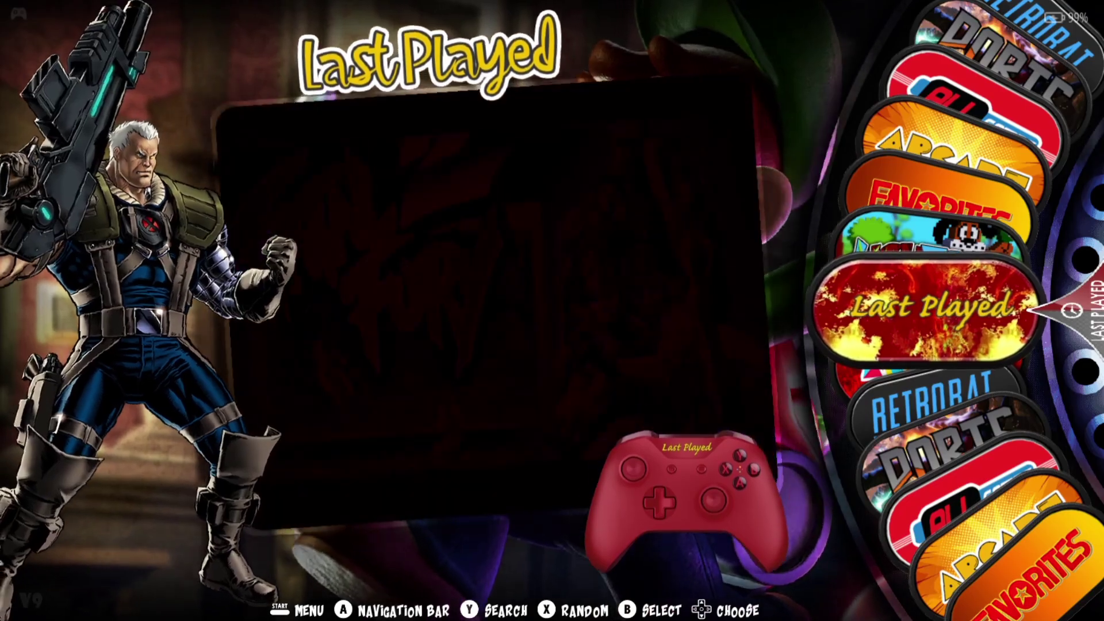
Rotate the wheel past Favorites, Arcade, All Games, Ports and Retrobat, then open Arcade Vertical Games
key(Up)
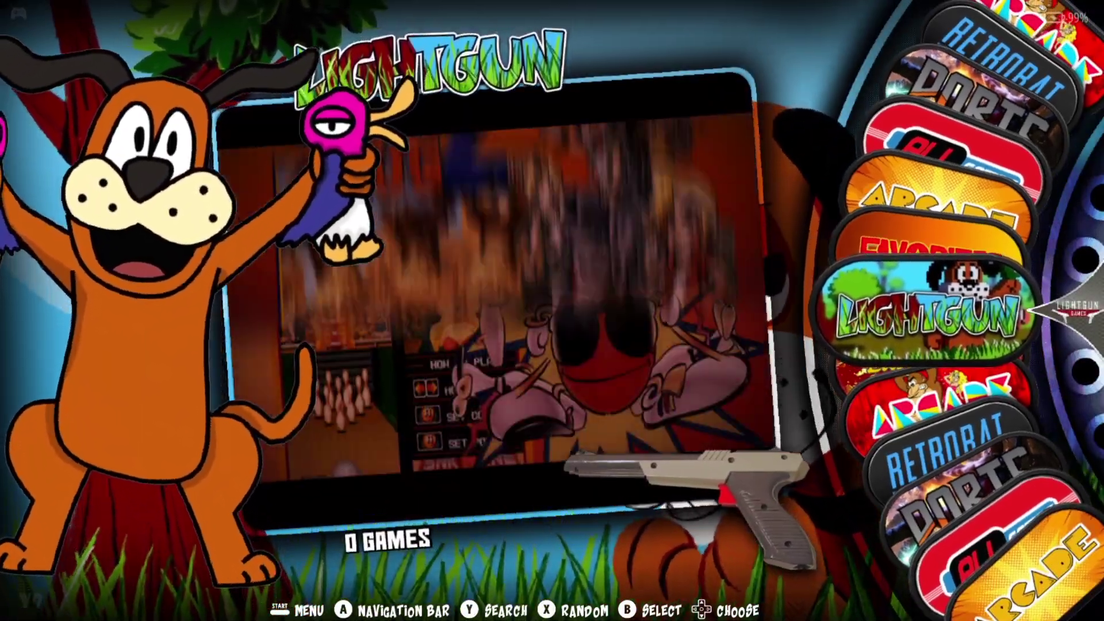
key(Up)
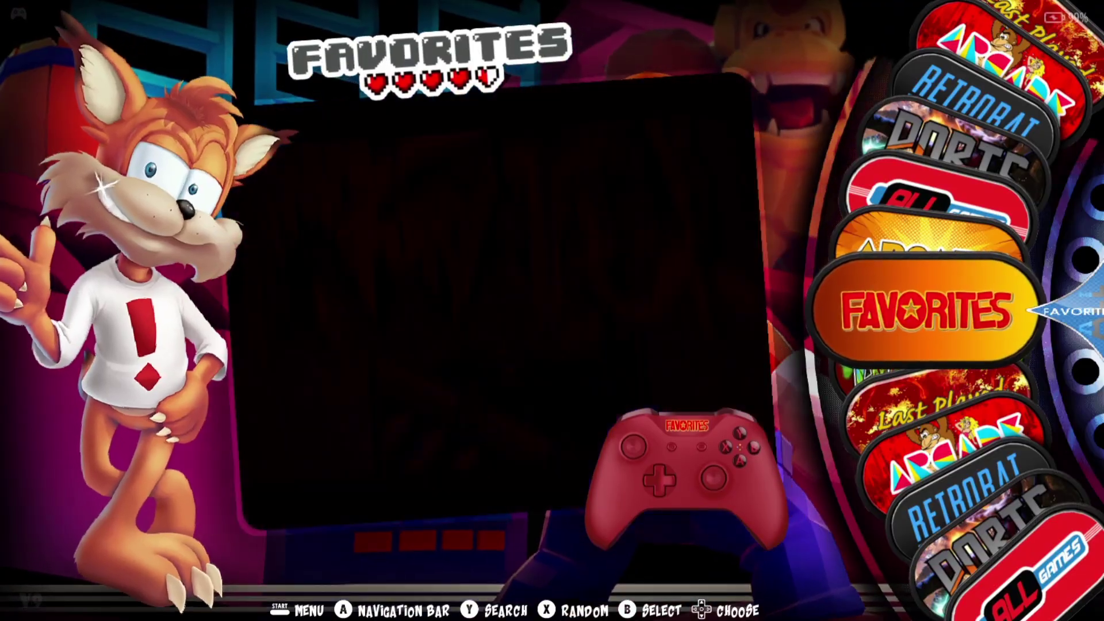
key(Up)
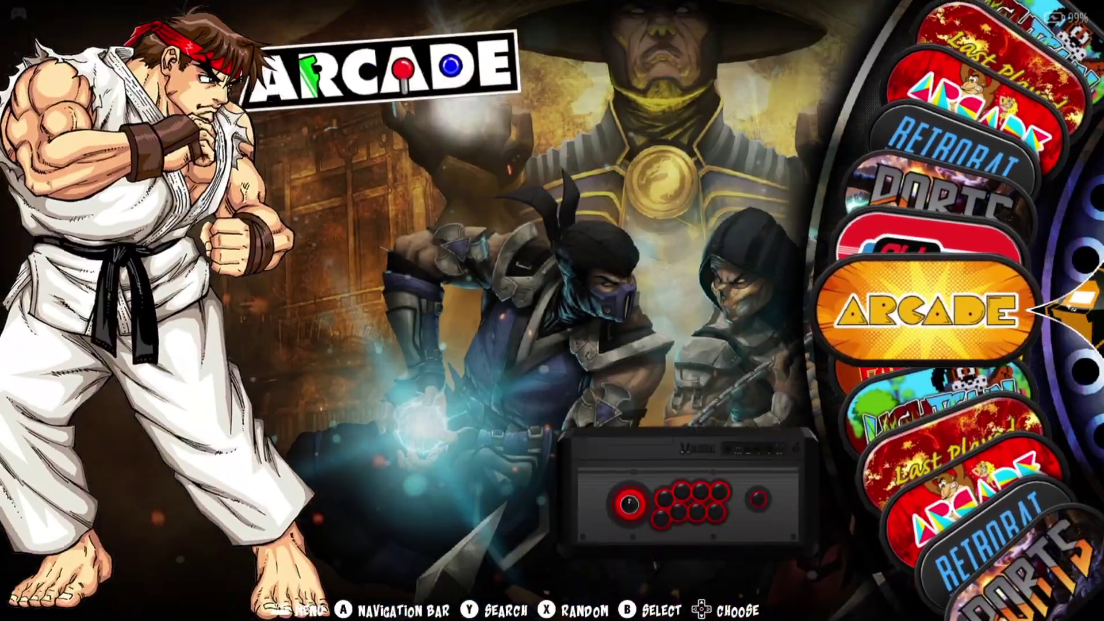
key(Up)
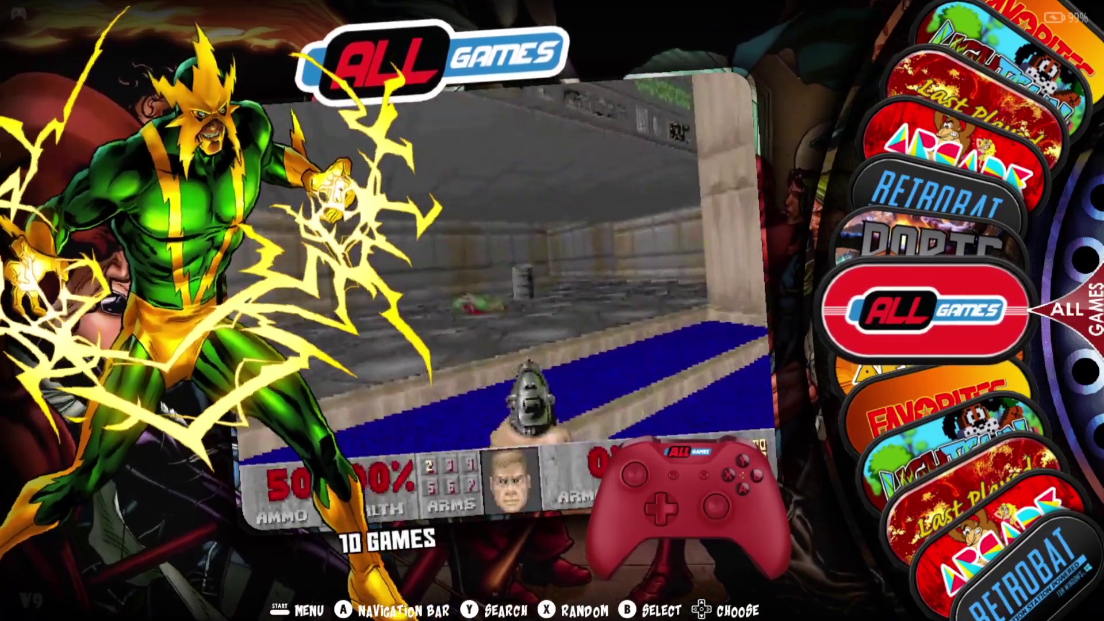
key(Up)
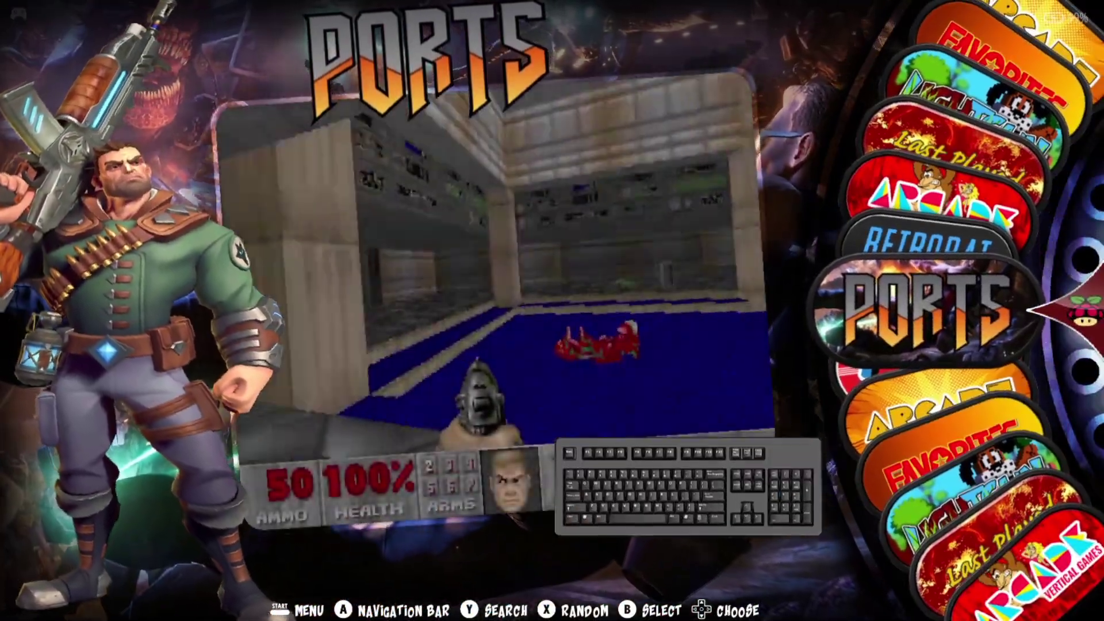
key(Up)
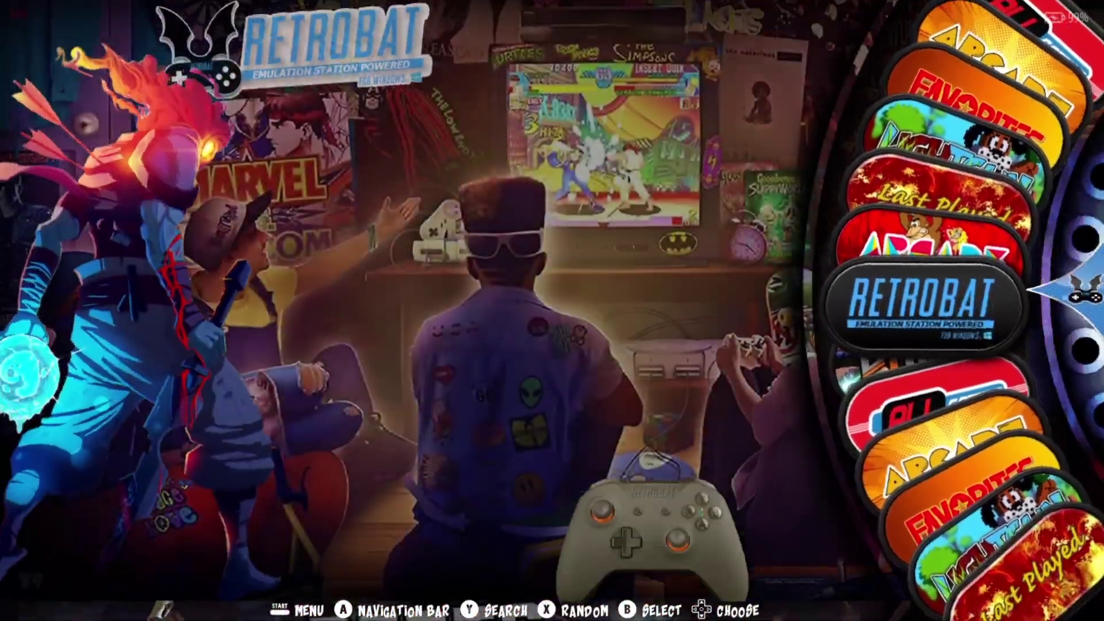
key(Up)
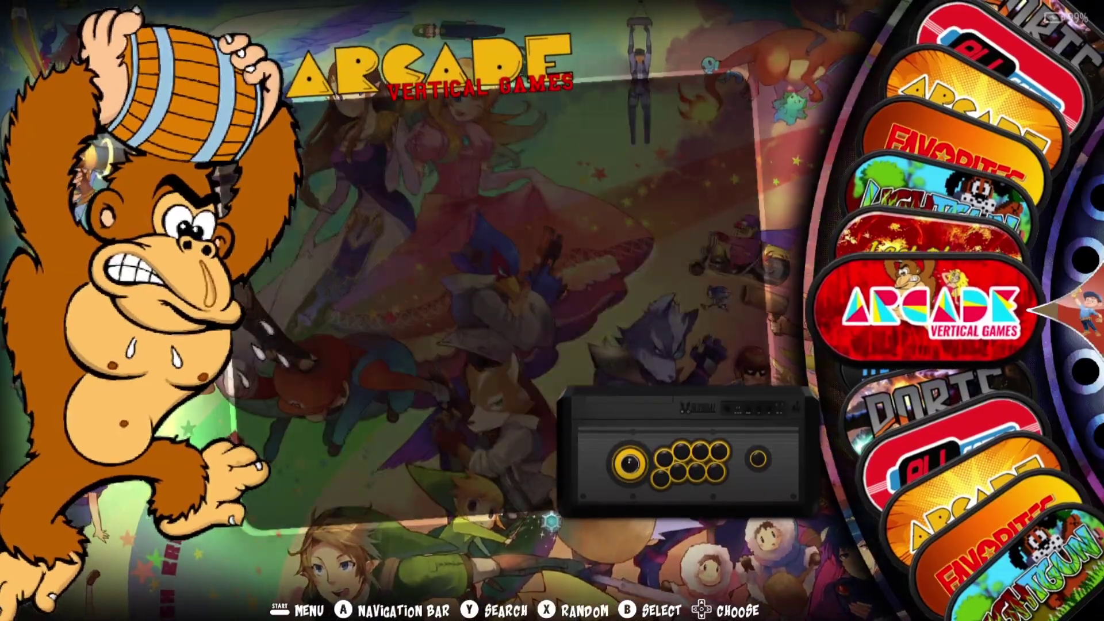
key(Return)
Browse the Last Played, Favorites and Arcade lists, then open the Main Menu over Ports
key(Left)
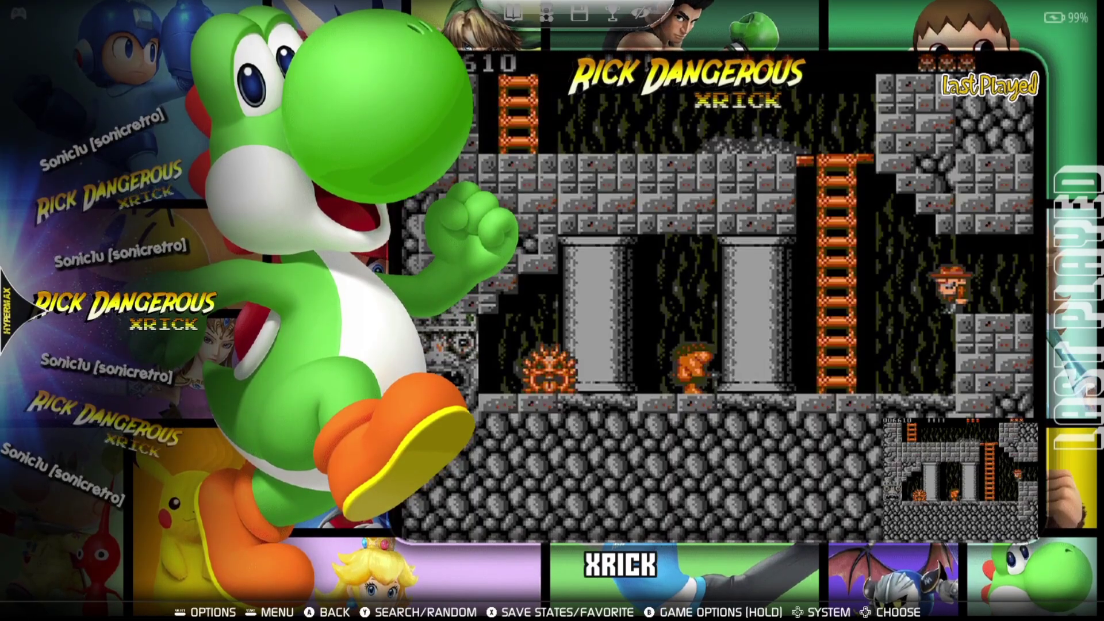
key(Right)
key(Escape)
key(Up)
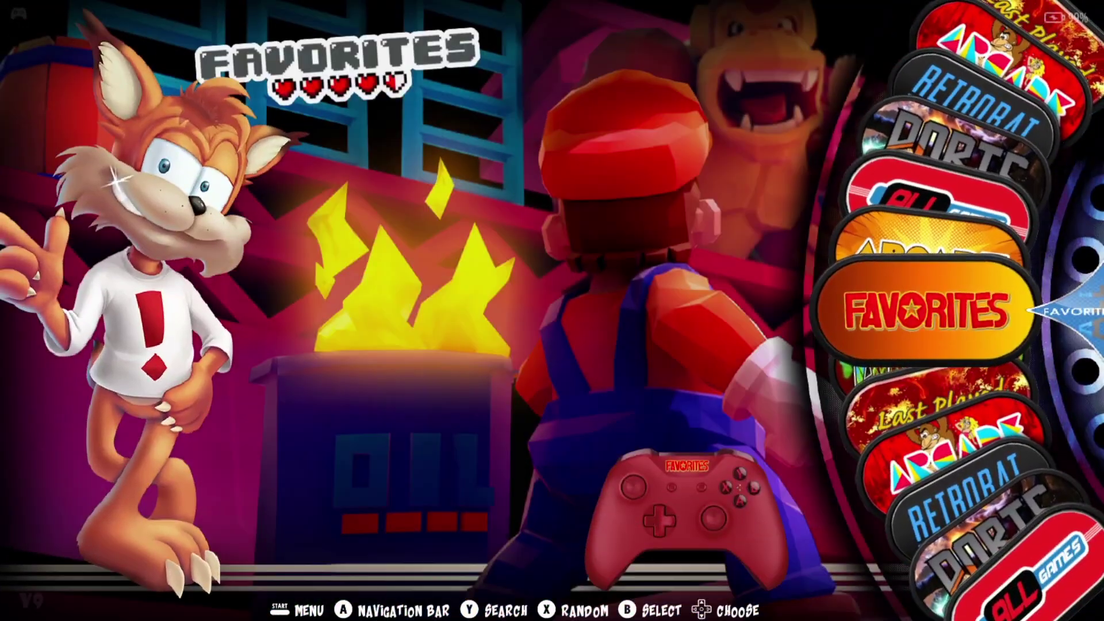
key(Return)
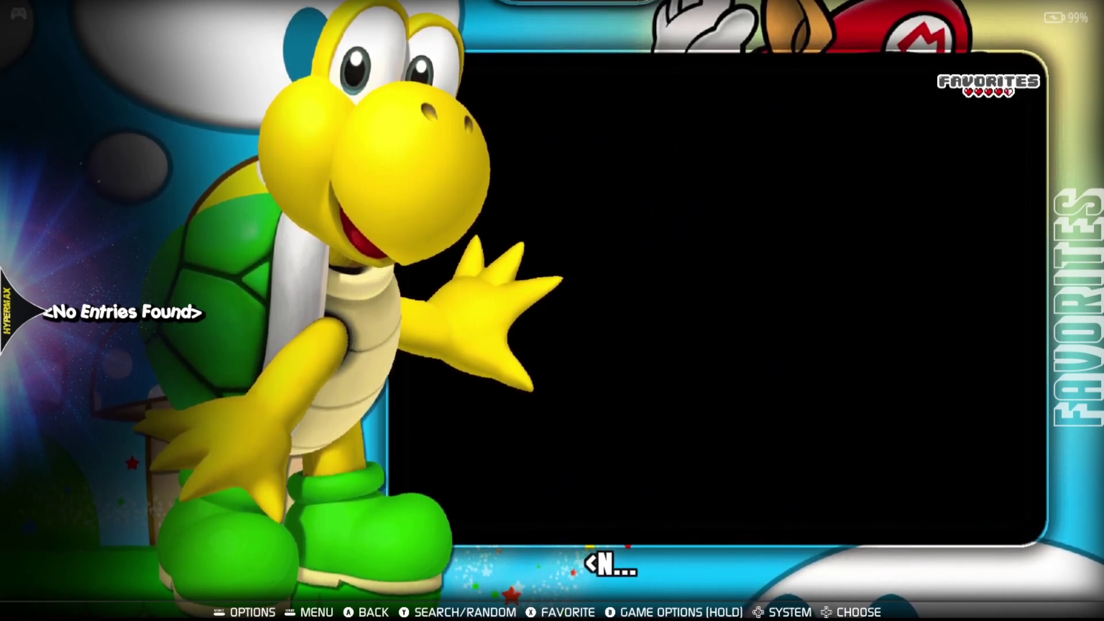
key(Right)
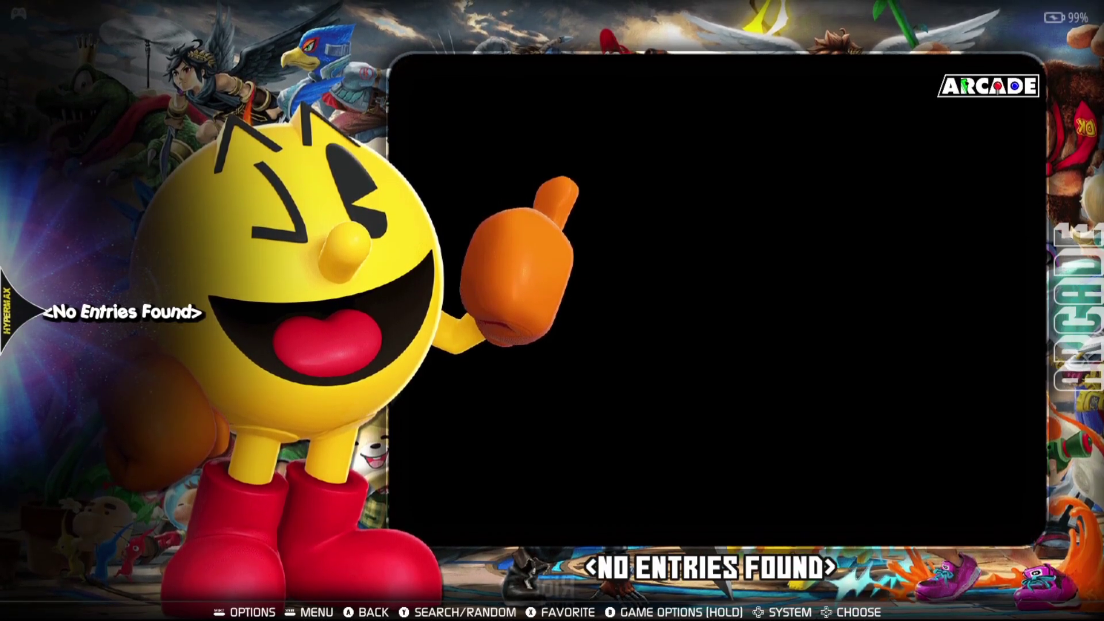
key(BackSpace)
key(Down)
key(Down)
key(Escape)
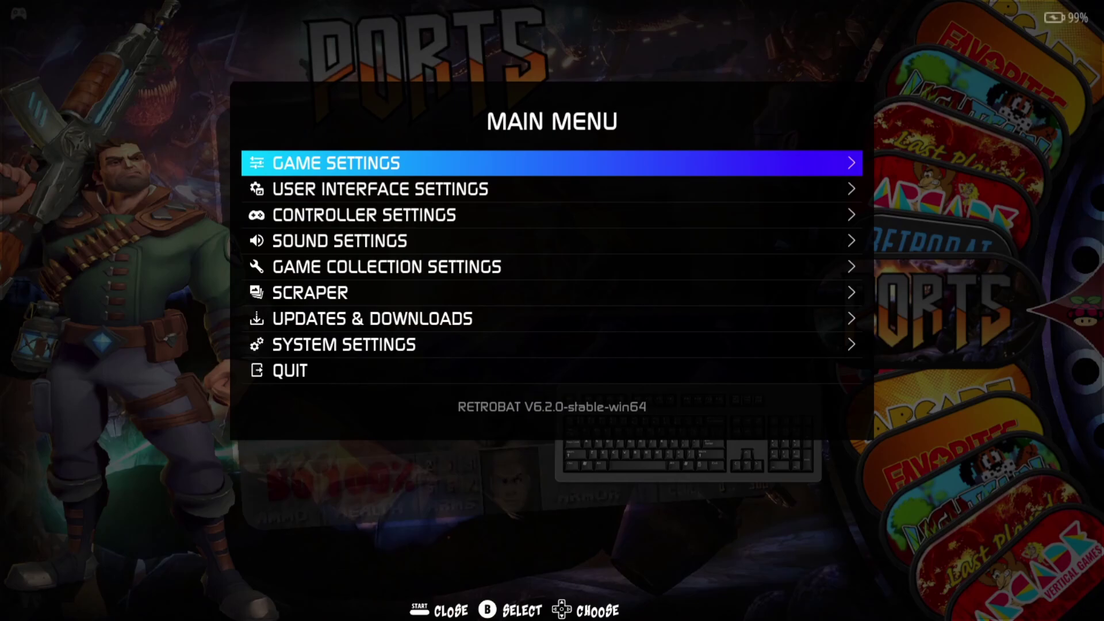
Set the Theme Menu style to MENU 05 in Theme Configuration and exit to the system view
key(Down)
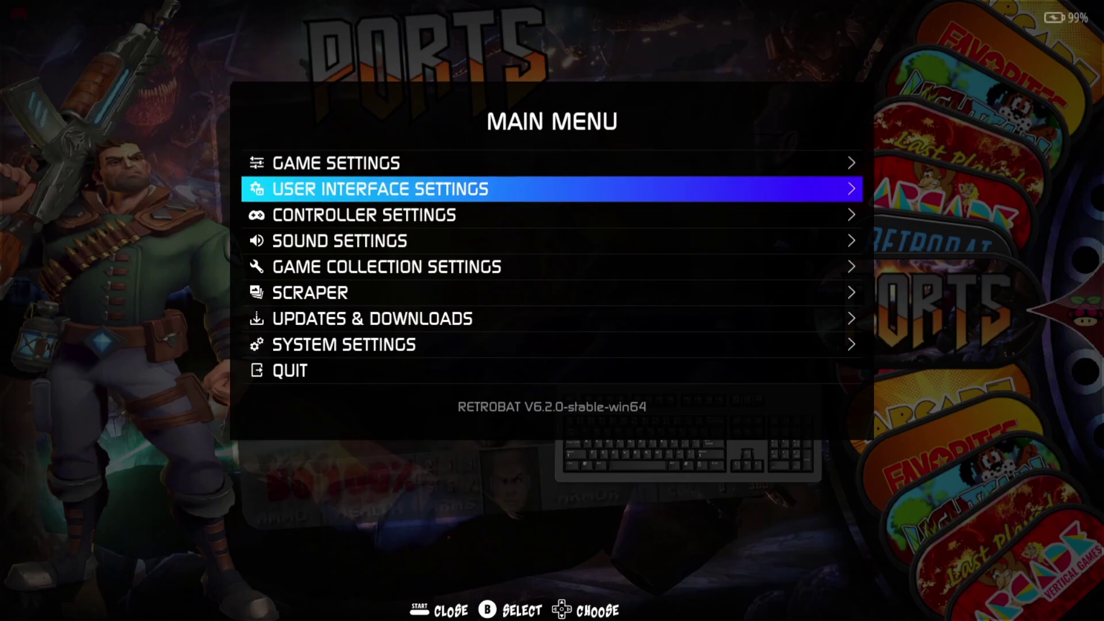
key(Return)
key(Down)
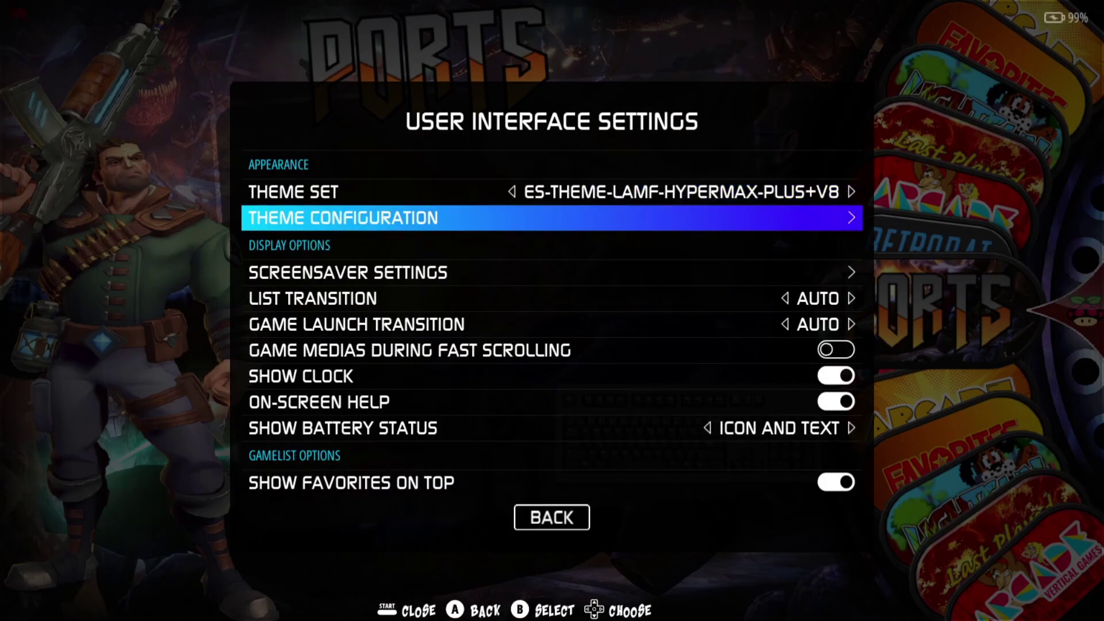
key(Return)
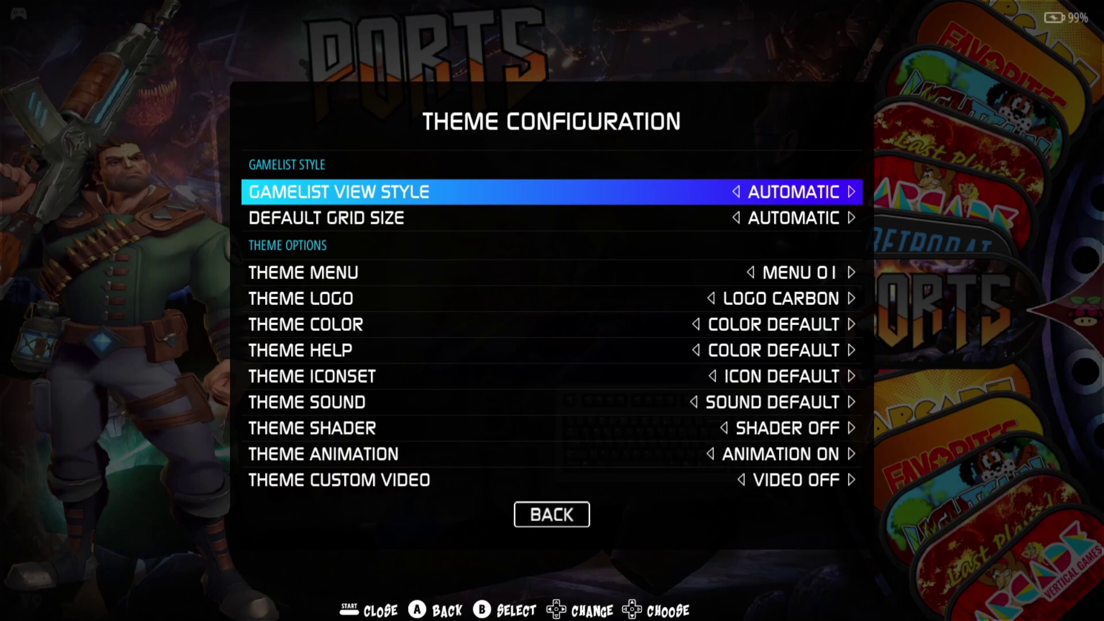
key(Down)
key(Down)
key(Return)
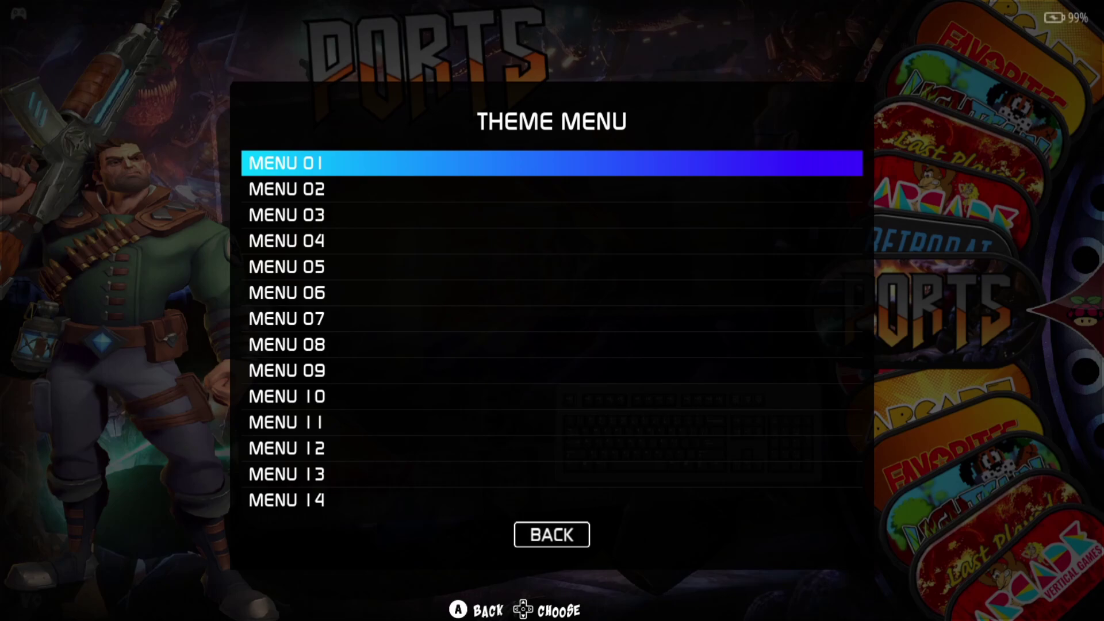
key(Down)
key(Down)
key(Down)
key(Down)
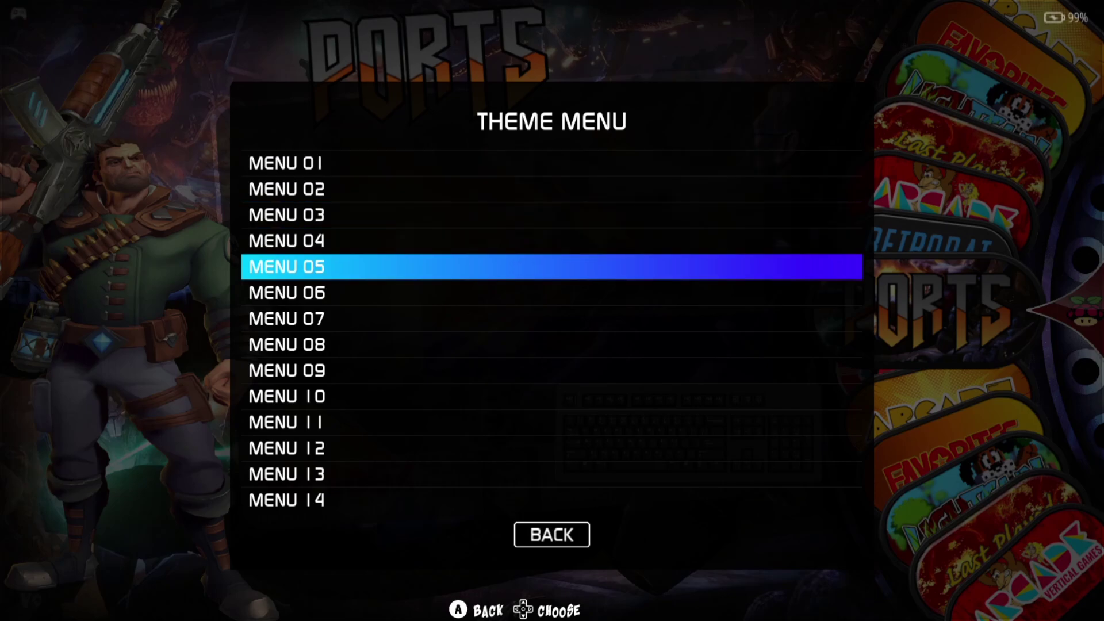
key(Return)
key(Escape)
key(Escape)
key(Escape)
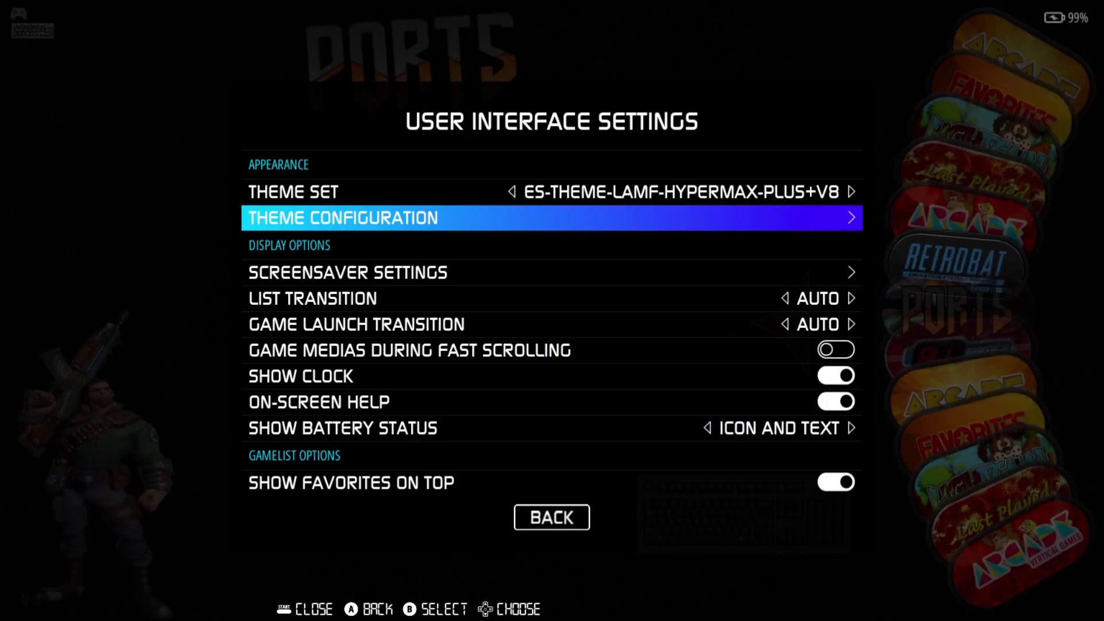
Visit the Arcade Vertical Games list, then reopen the Main Menu from the wheel
key(Up)
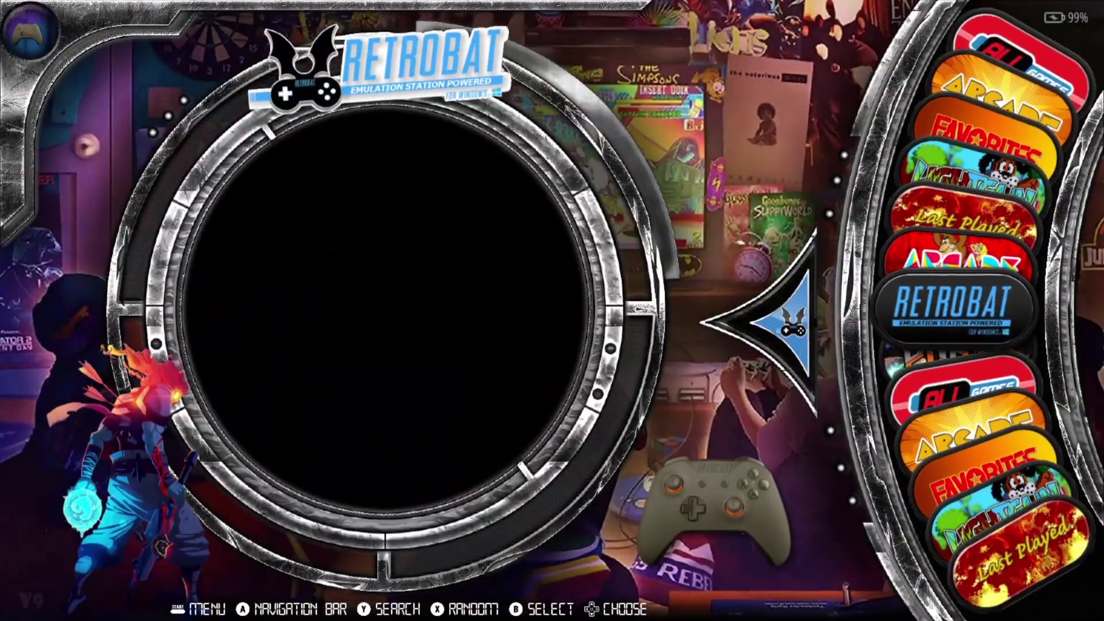
key(Up)
key(Return)
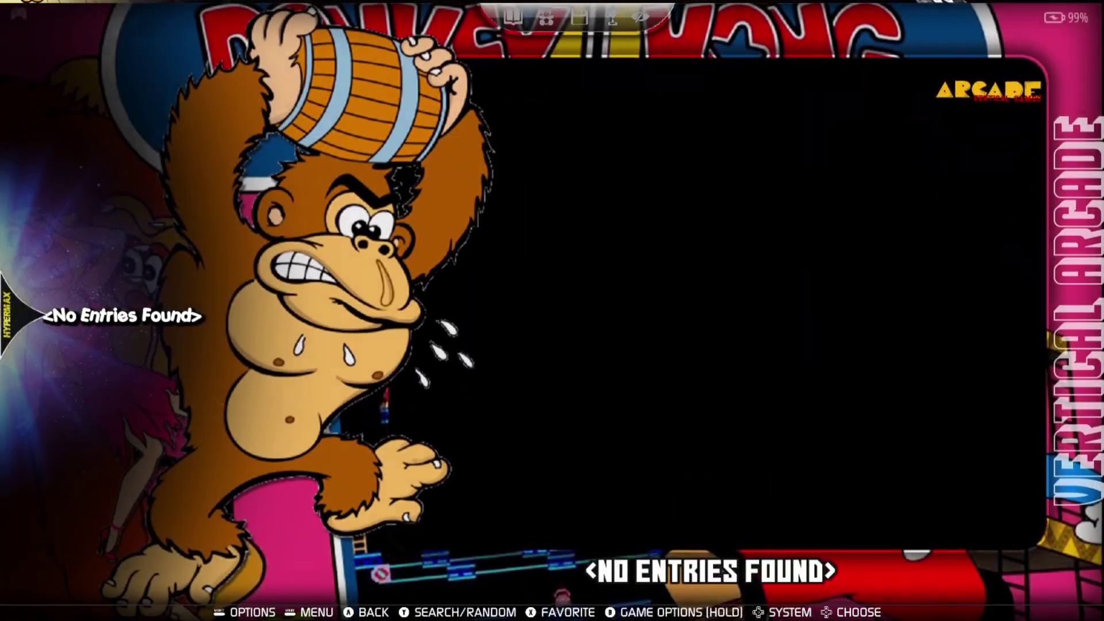
key(Escape)
key(BackSpace)
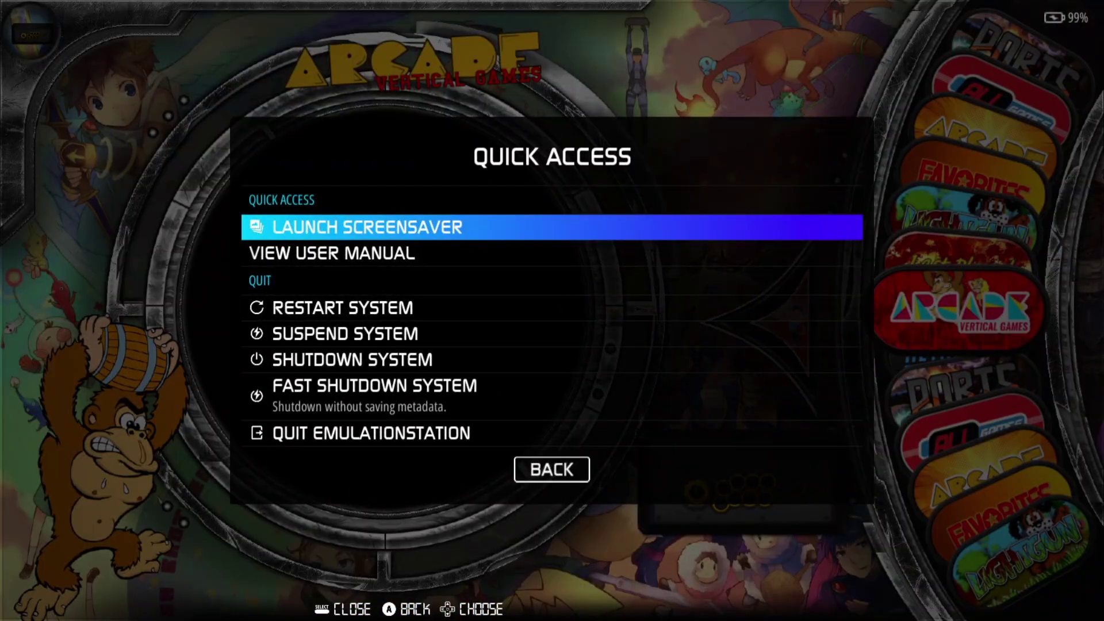
key(Escape)
Return the Theme Menu style to MENU 01 in Theme Configuration
key(Down)
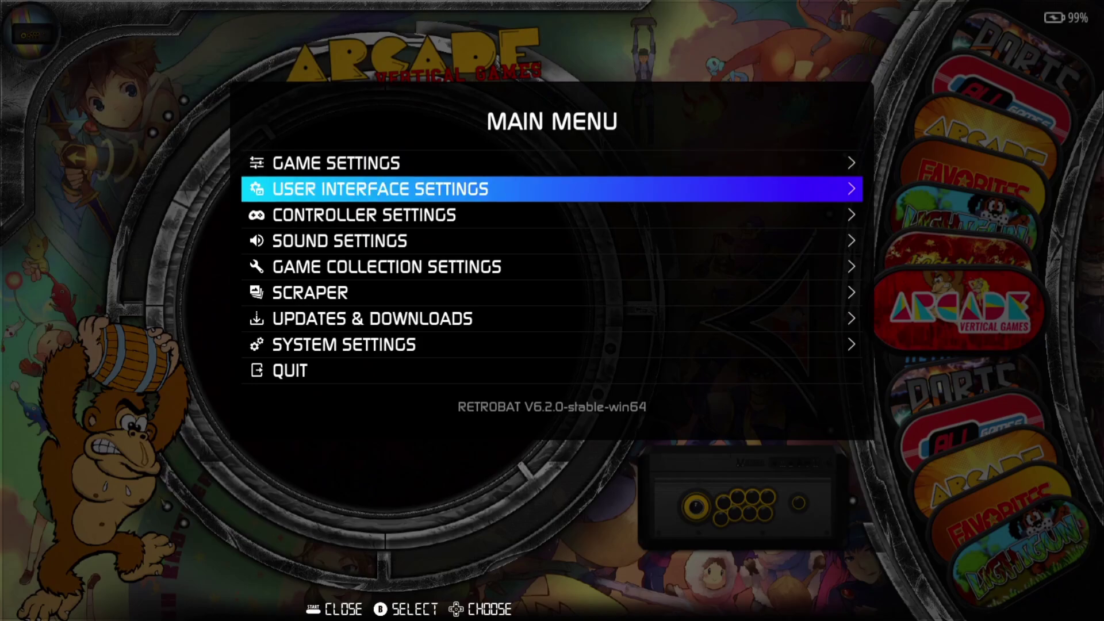
key(Return)
key(Down)
key(Return)
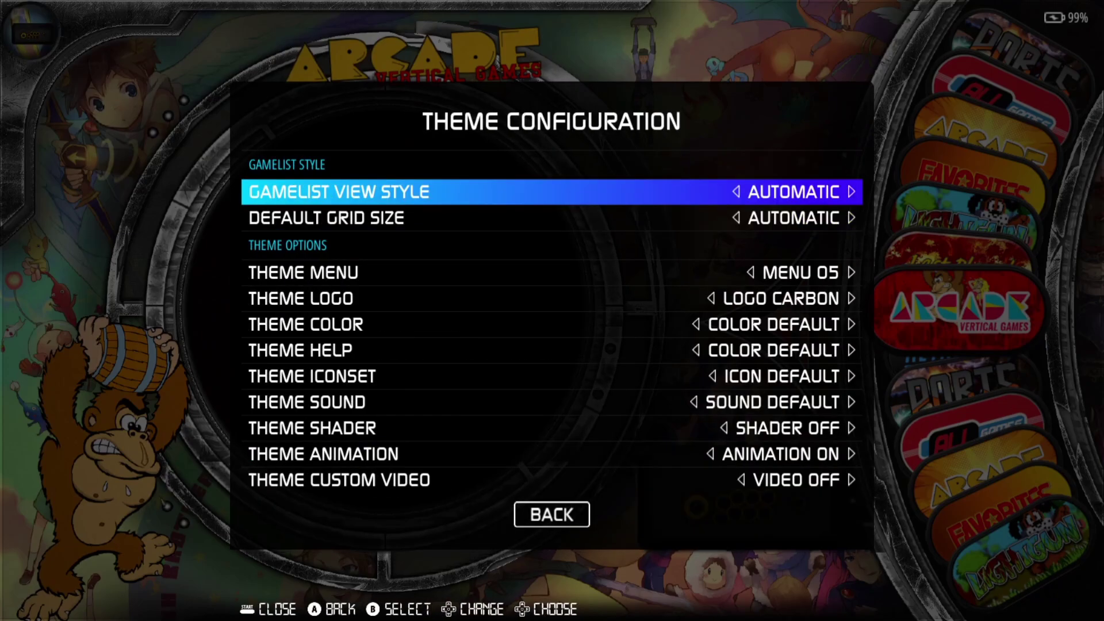
key(Down)
key(Down)
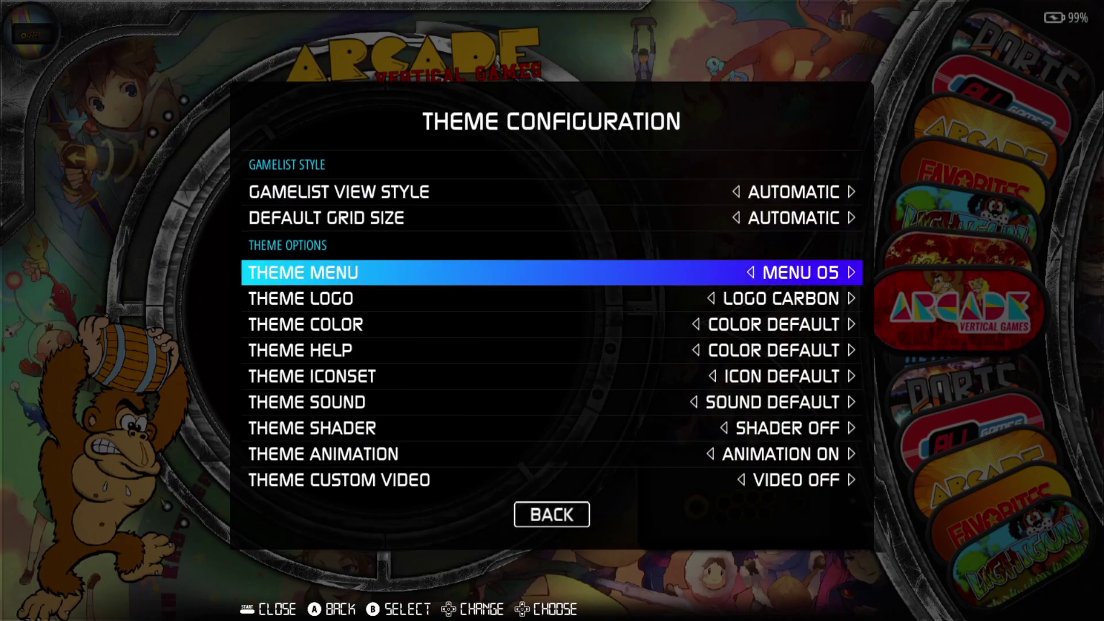
key(Return)
key(Up)
key(Up)
key(Up)
key(Up)
key(Return)
key(Down)
Set the theme logo to LOGO NEON, rotate the neon wheel to All Games, and reopen the Main Menu
key(Return)
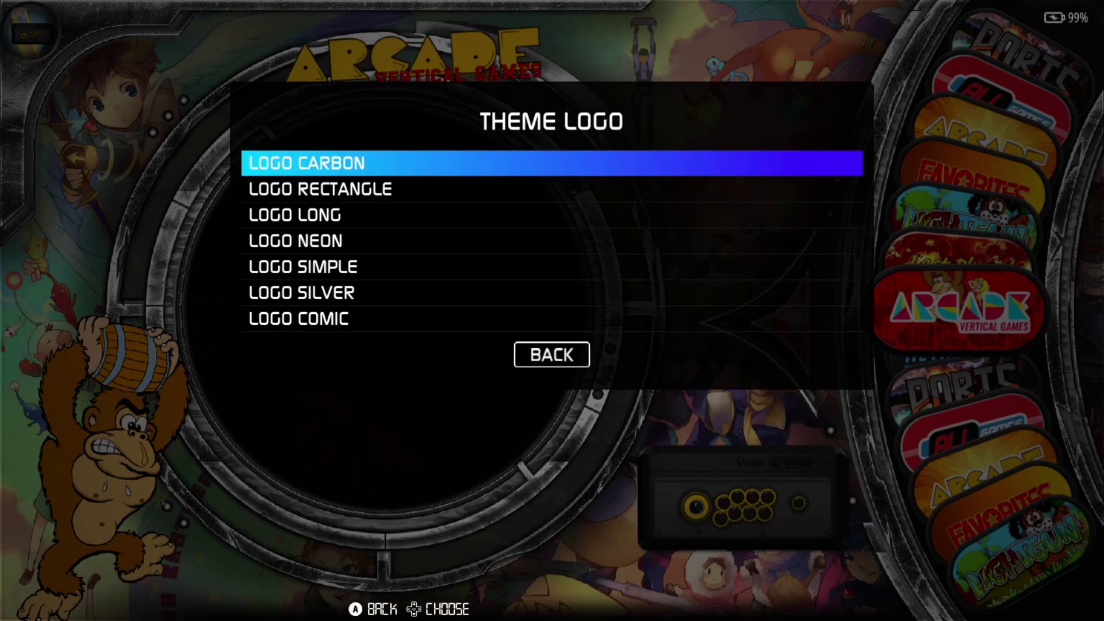
key(Down)
key(Down)
key(Down)
key(Return)
key(Escape)
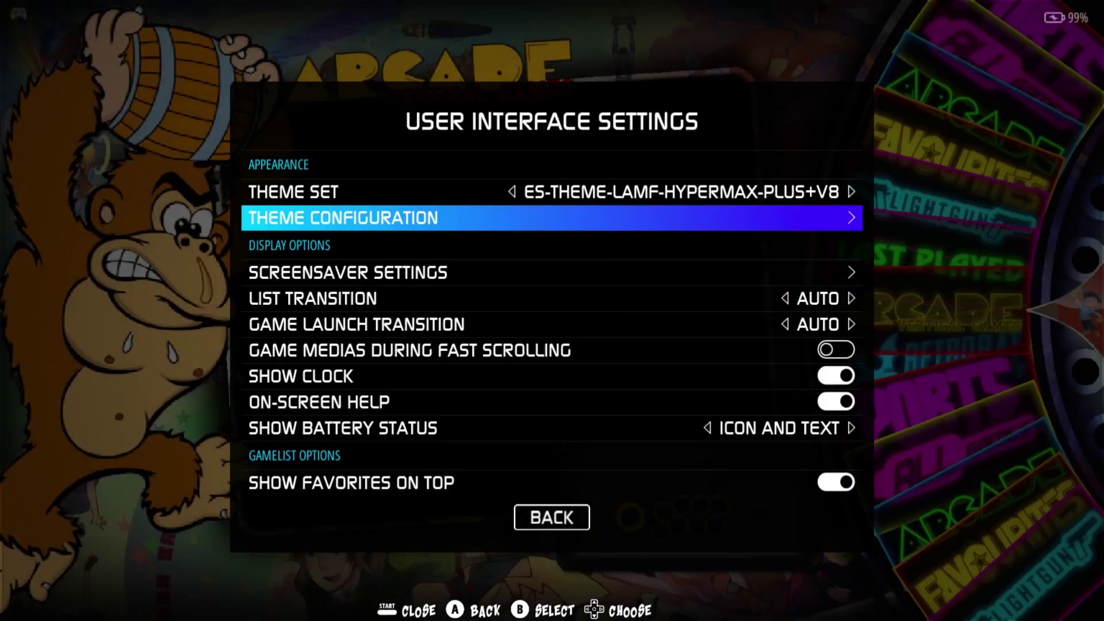
key(Escape)
key(Escape)
key(Down)
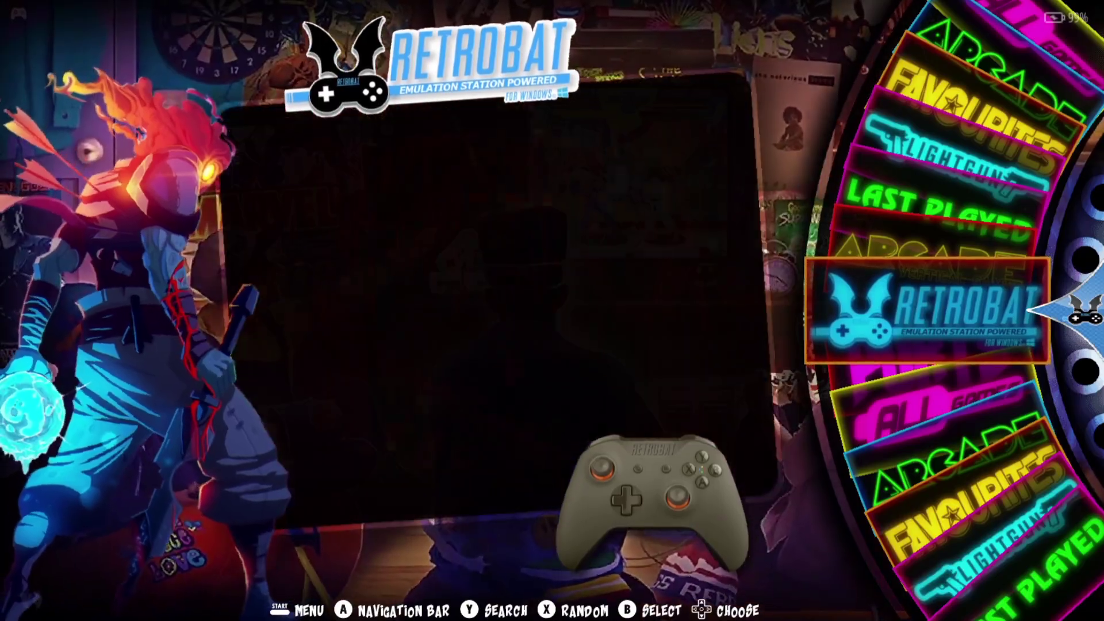
key(Down)
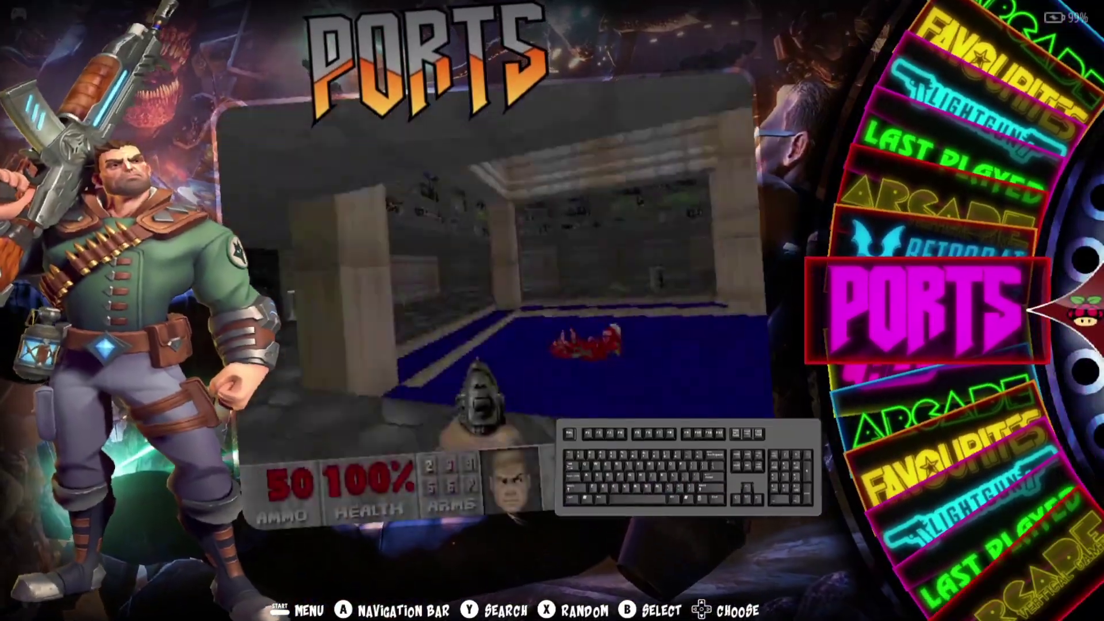
key(Down)
key(Escape)
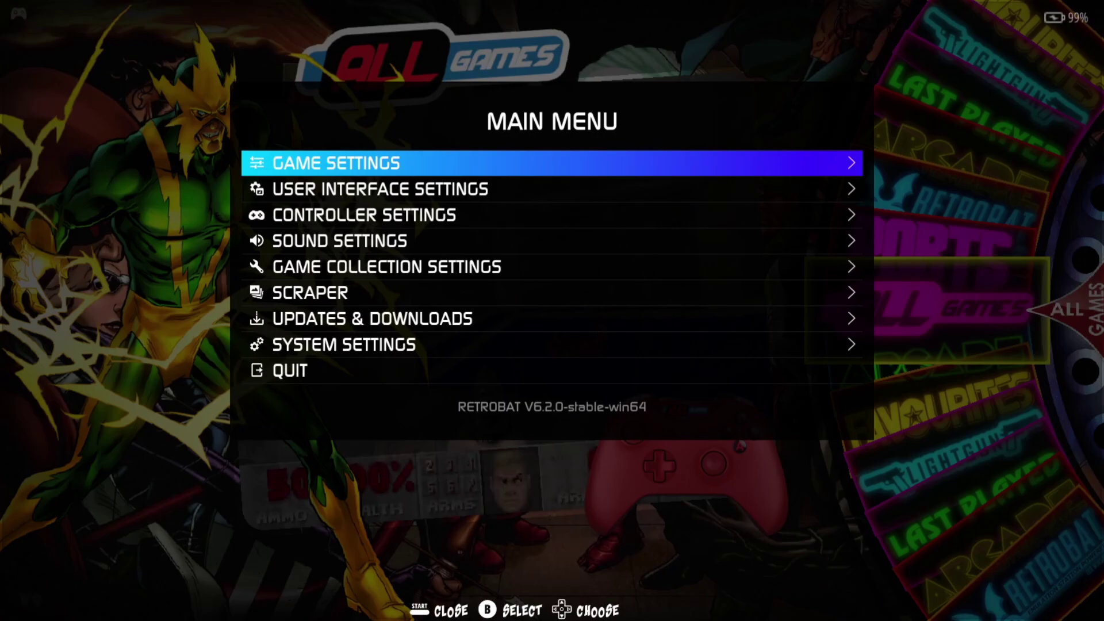
Set the theme colour to COLOR FIRE in Theme Configuration
key(Down)
key(Return)
key(Down)
key(Return)
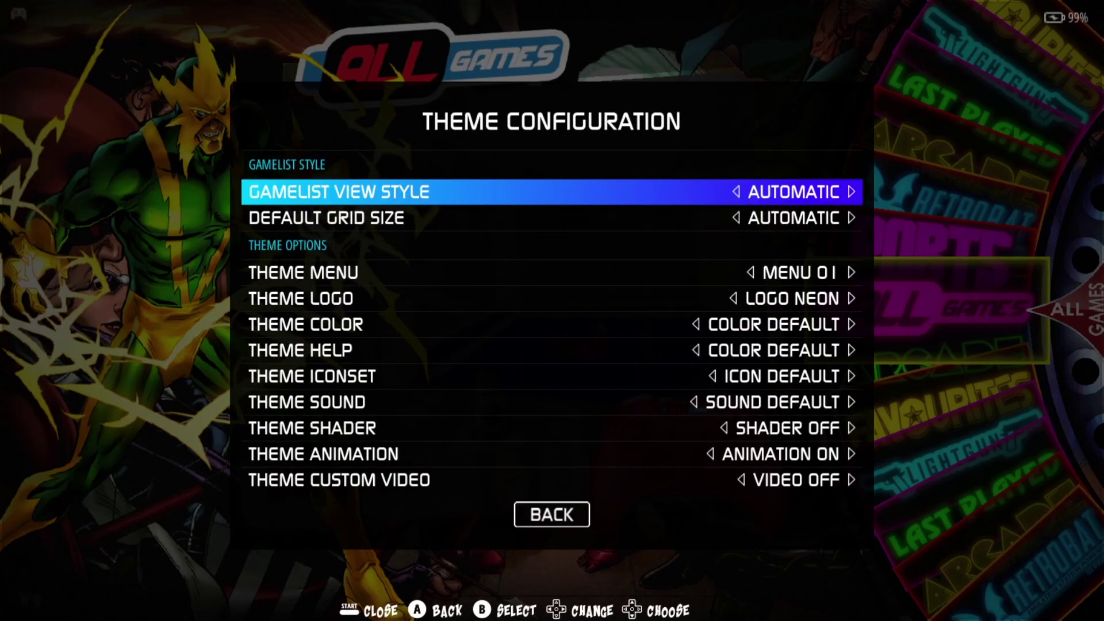
key(Down)
key(Down)
key(Down)
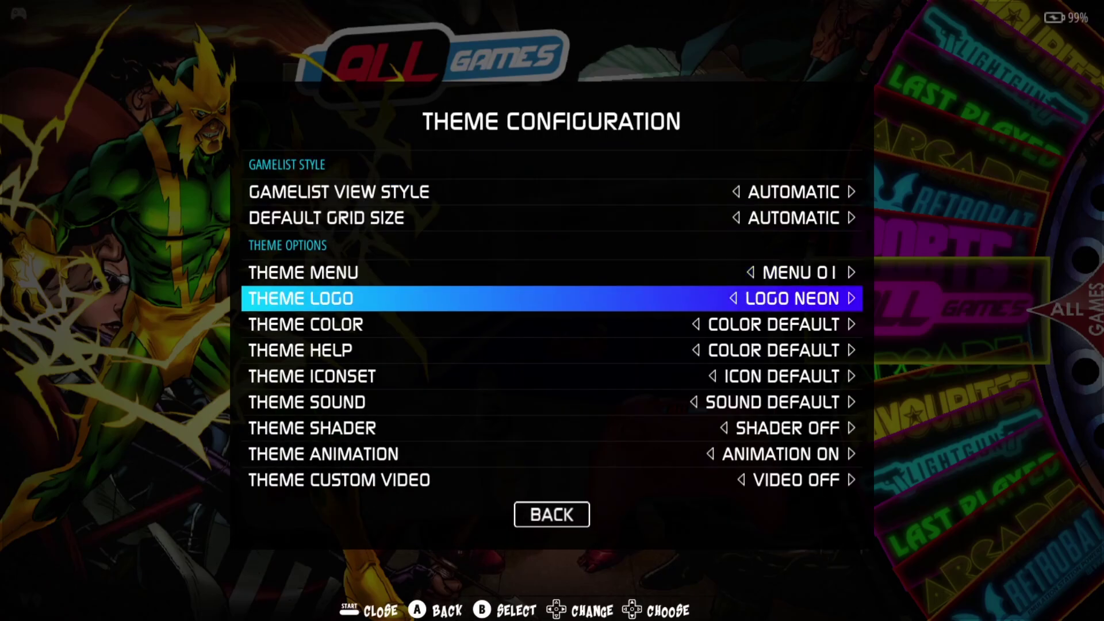
key(Down)
key(Return)
key(Down)
key(Down)
key(Down)
key(Return)
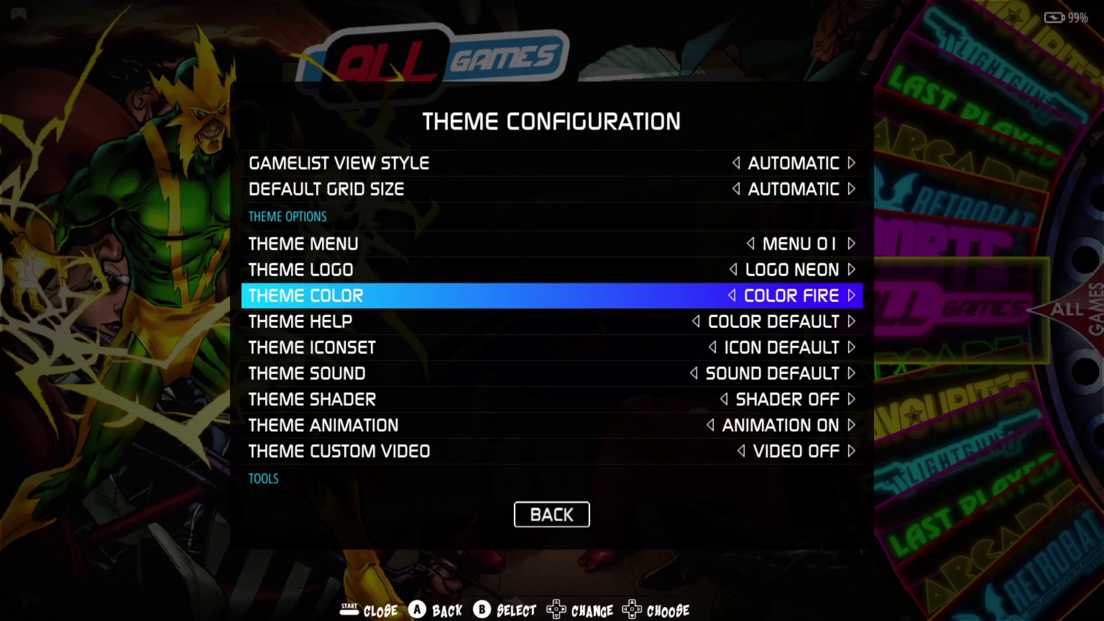
key(Down)
Set the theme iconset to ICON ARCADE and exit to the system wheel
key(Down)
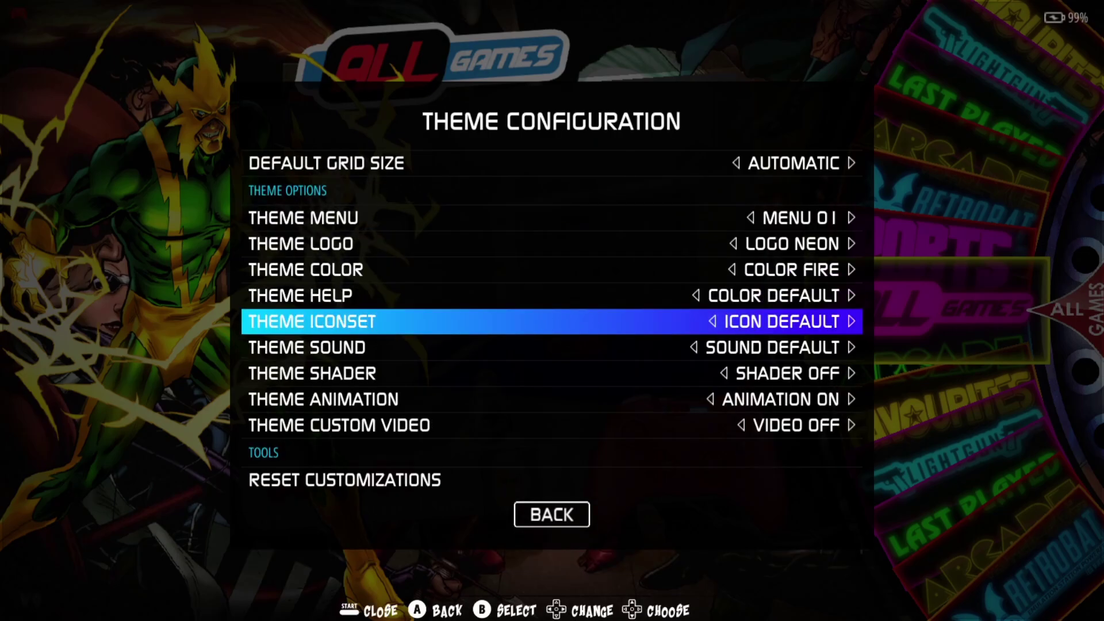
key(Return)
key(Down)
key(Down)
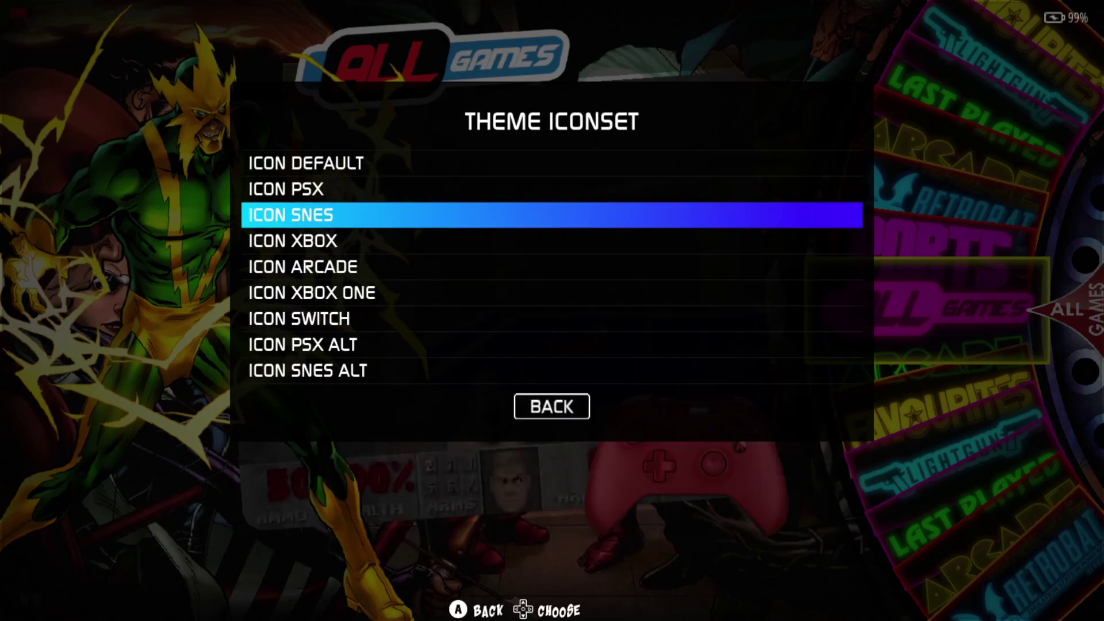
key(Down)
key(Down)
key(Return)
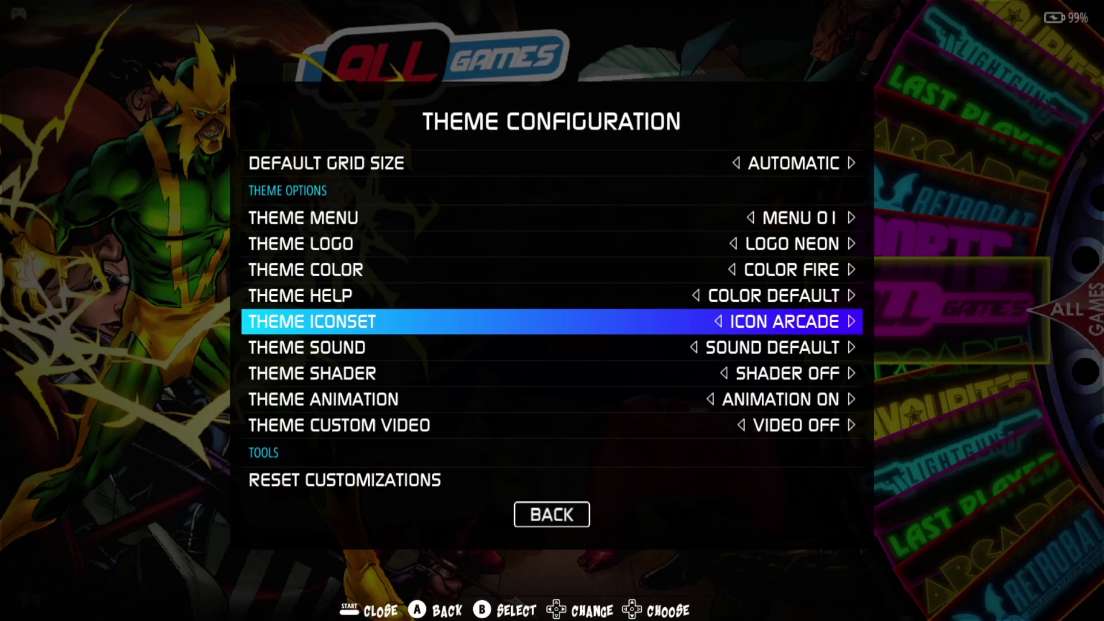
key(Escape)
key(Escape)
Browse the RetroBat game list, then return to User Interface Settings via the Main Menu
key(Up)
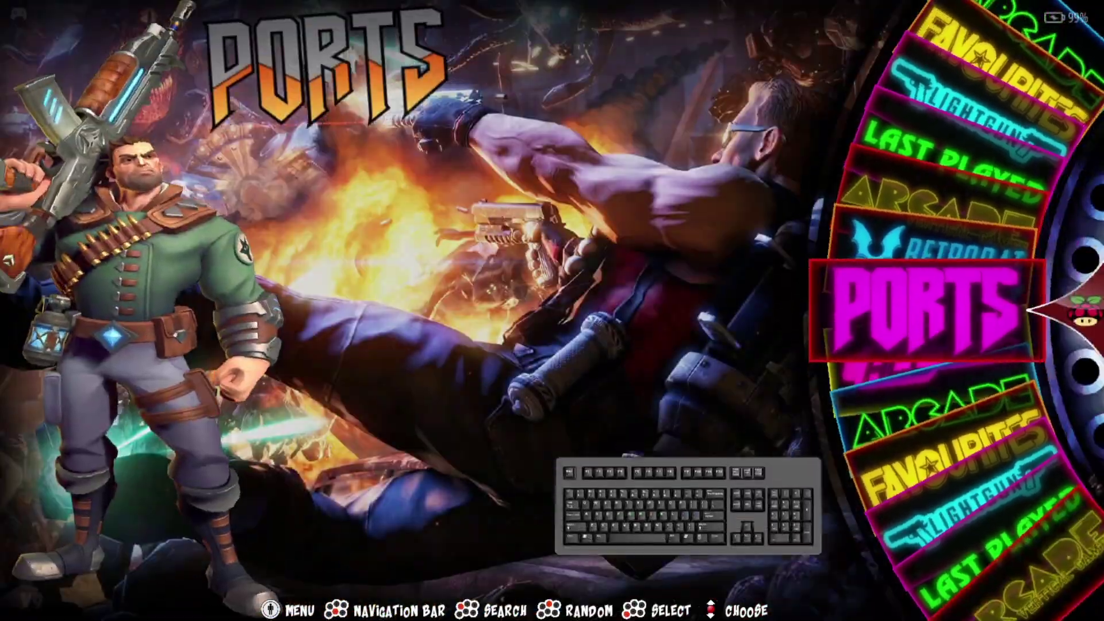
key(Up)
key(Return)
key(Up)
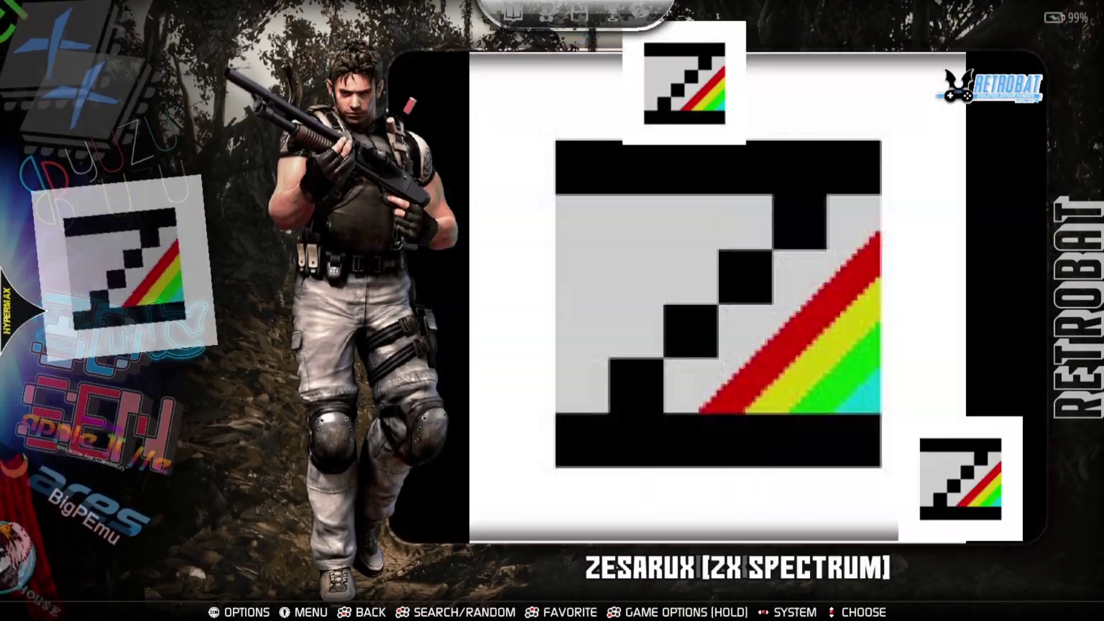
key(Escape)
key(Up)
key(Escape)
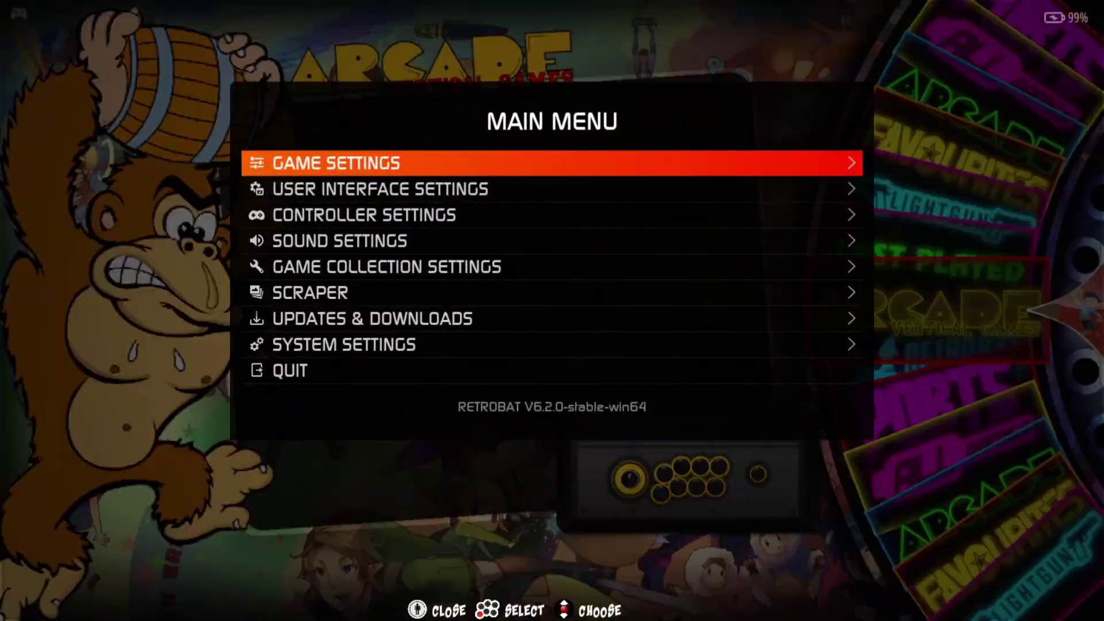
key(Down)
In Theme Configuration, set Gamelist View Style to GAMELIST COINOPS and back out of the menus
key(Return)
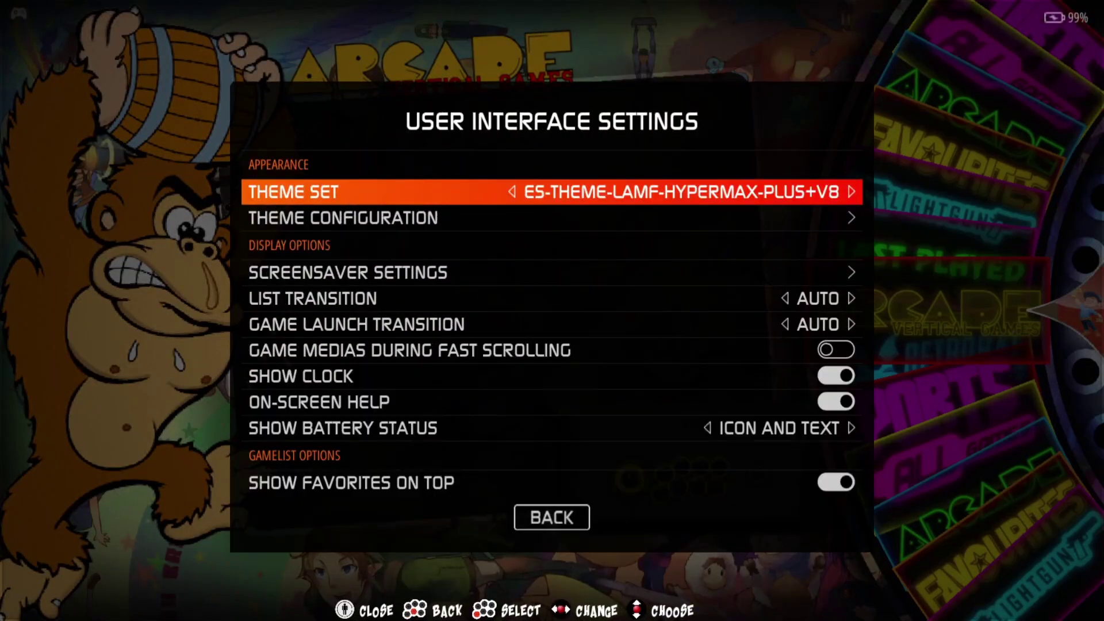
key(Down)
key(Return)
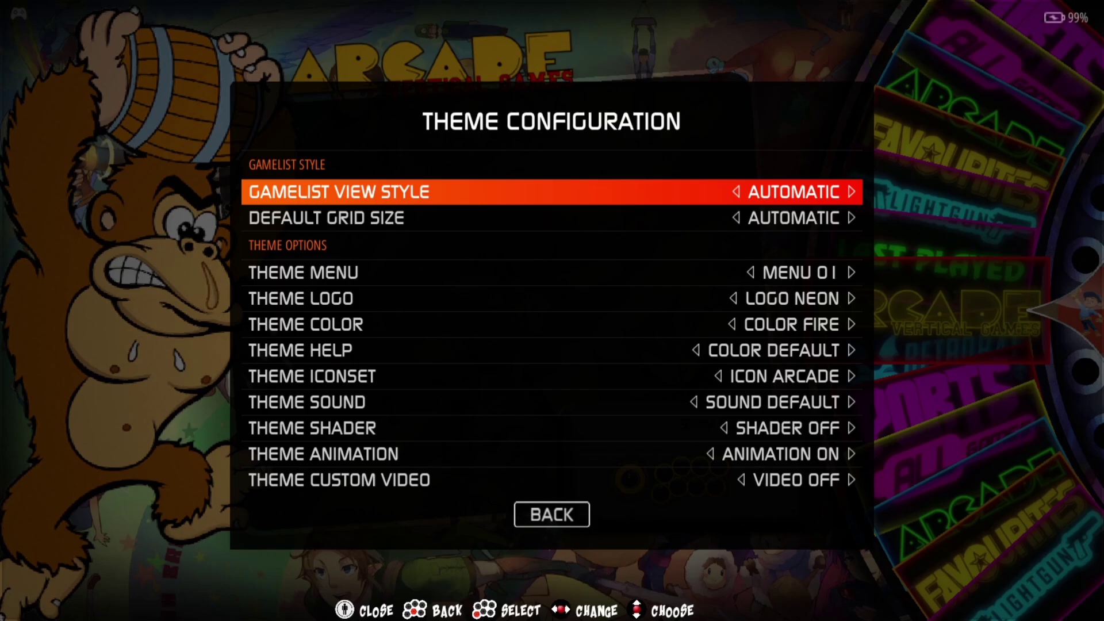
key(Return)
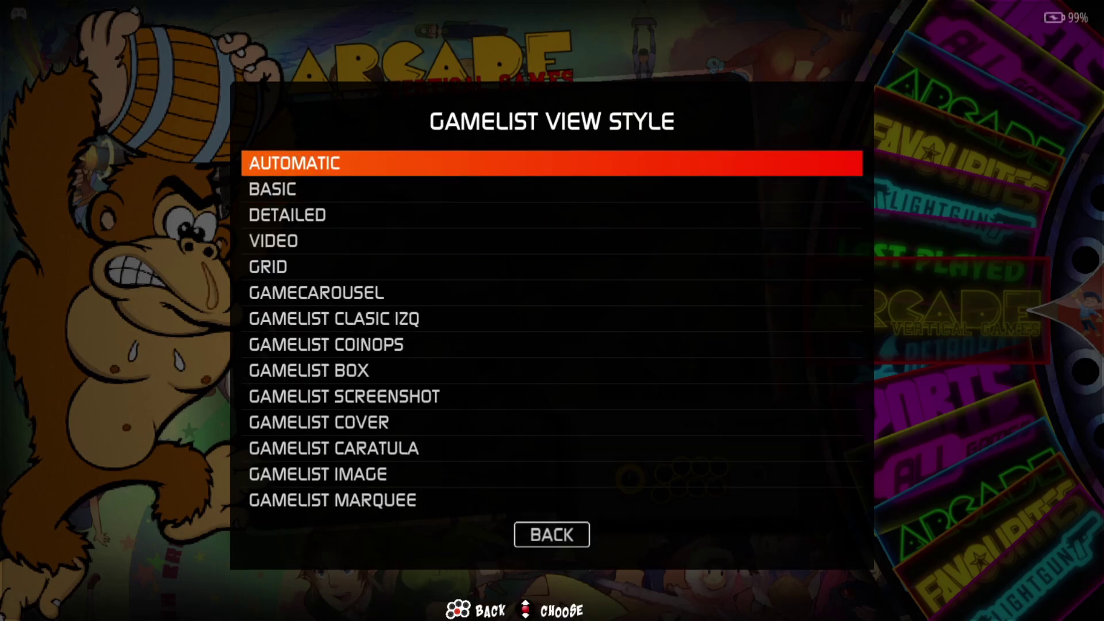
key(Down)
key(Down)
key(Down)
key(Down)
key(Down)
key(Down)
key(Down)
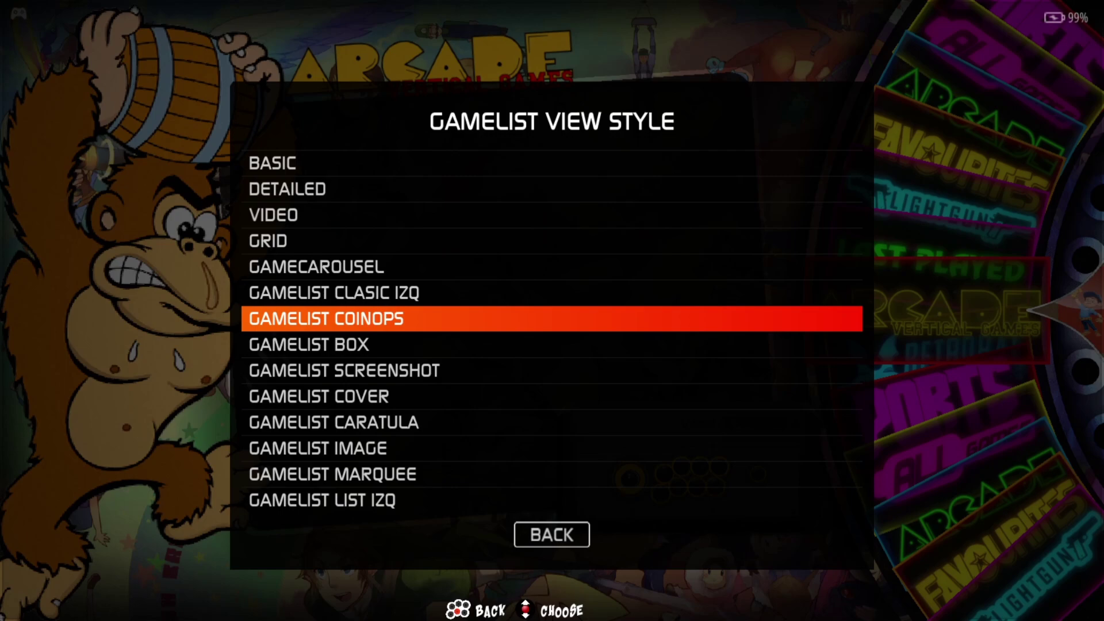
key(Return)
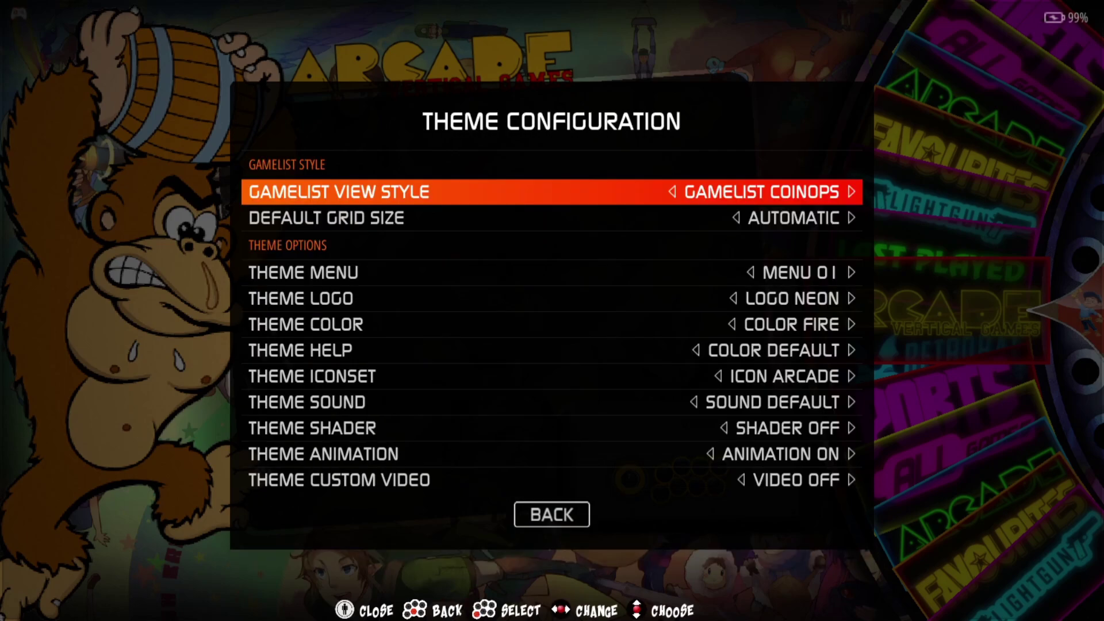
key(Escape)
key(Escape)
key(Escape)
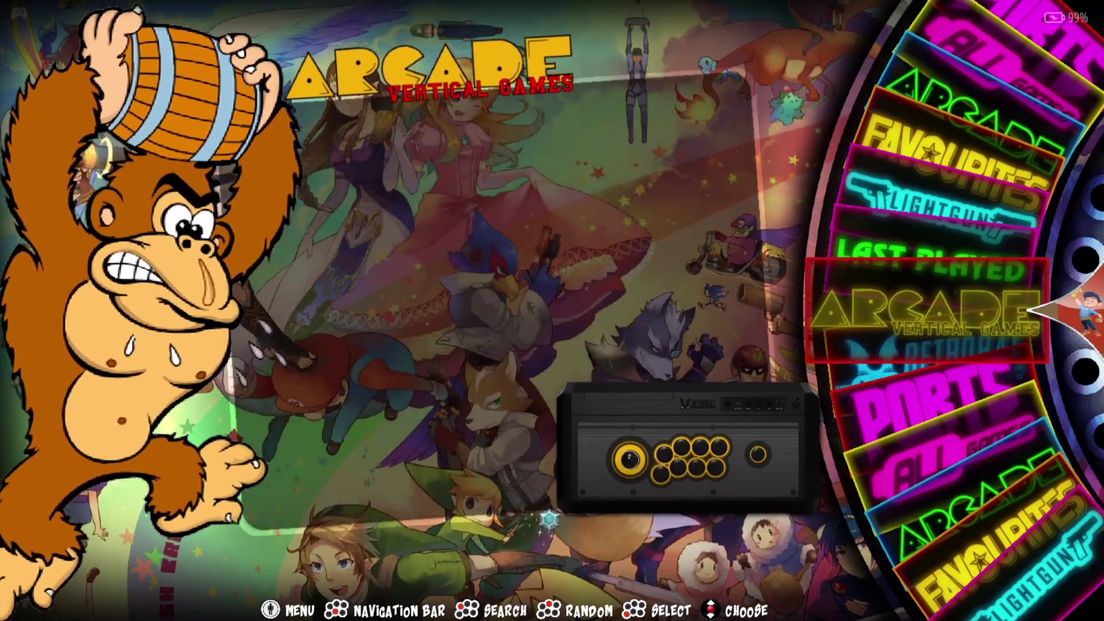
Browse the CoinOps-style Arcade game list, move to Last Played and launch Rick Dangerous
key(Up)
key(Up)
key(Up)
key(Up)
key(Return)
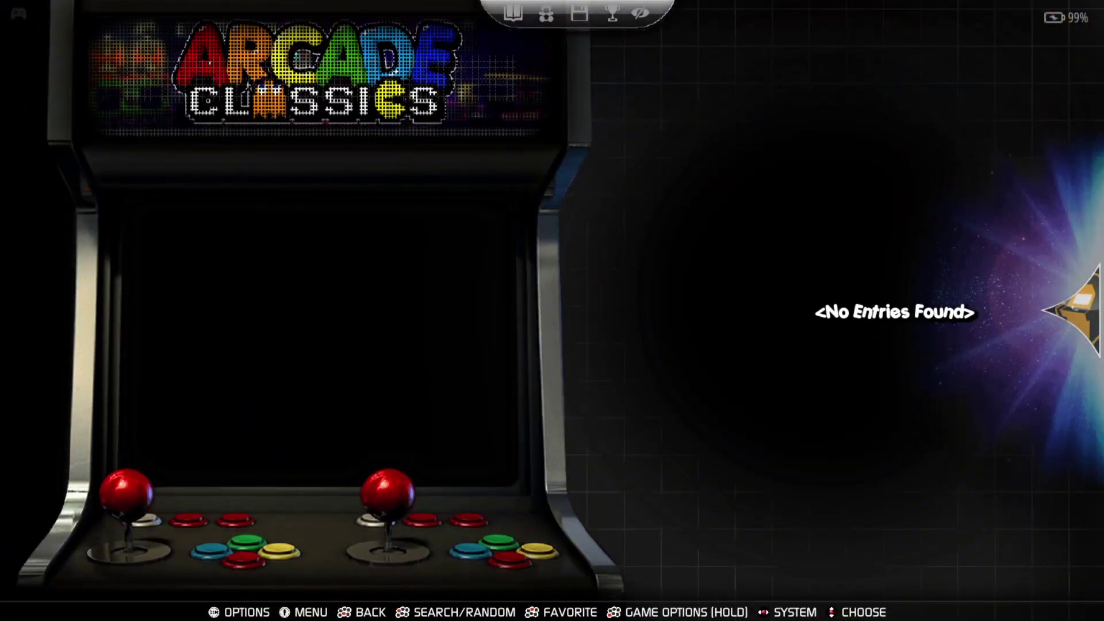
key(Right)
key(Right)
key(Right)
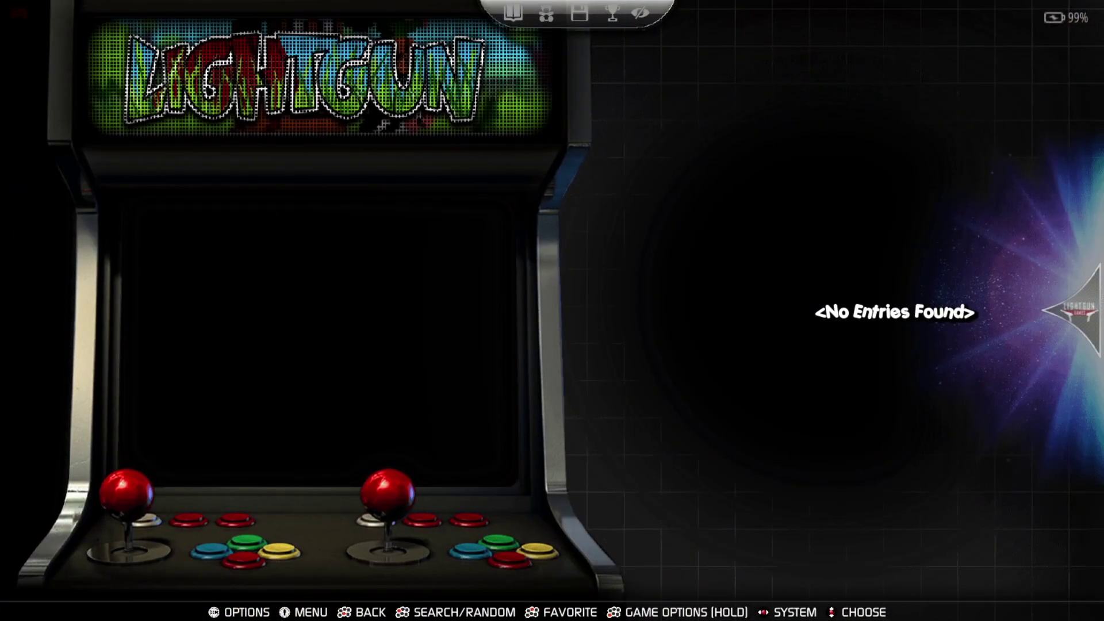
key(Down)
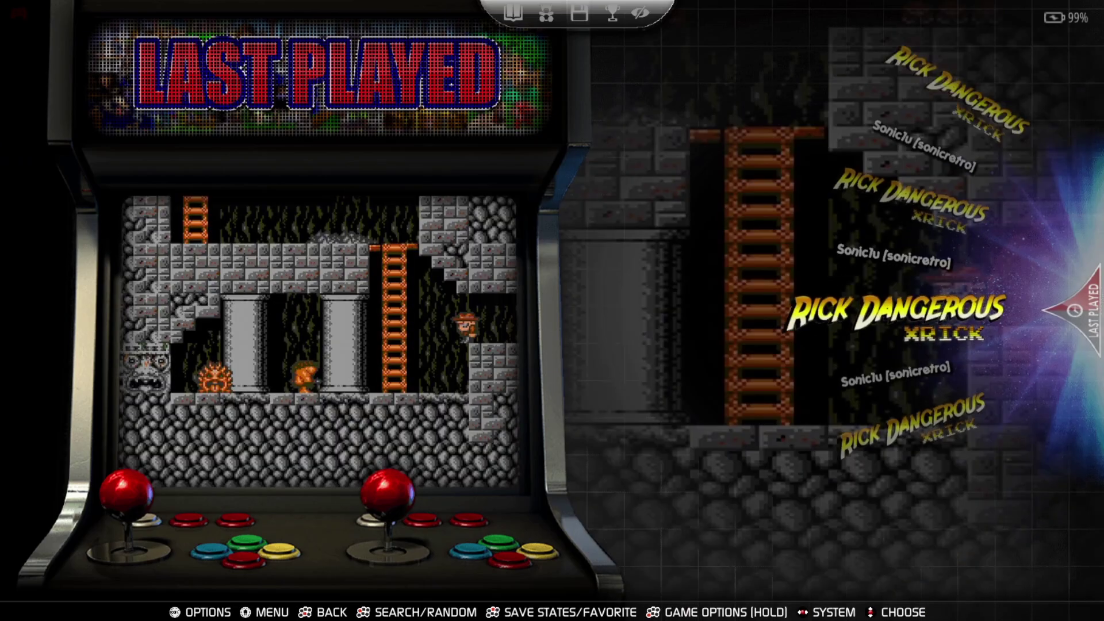
key(Return)
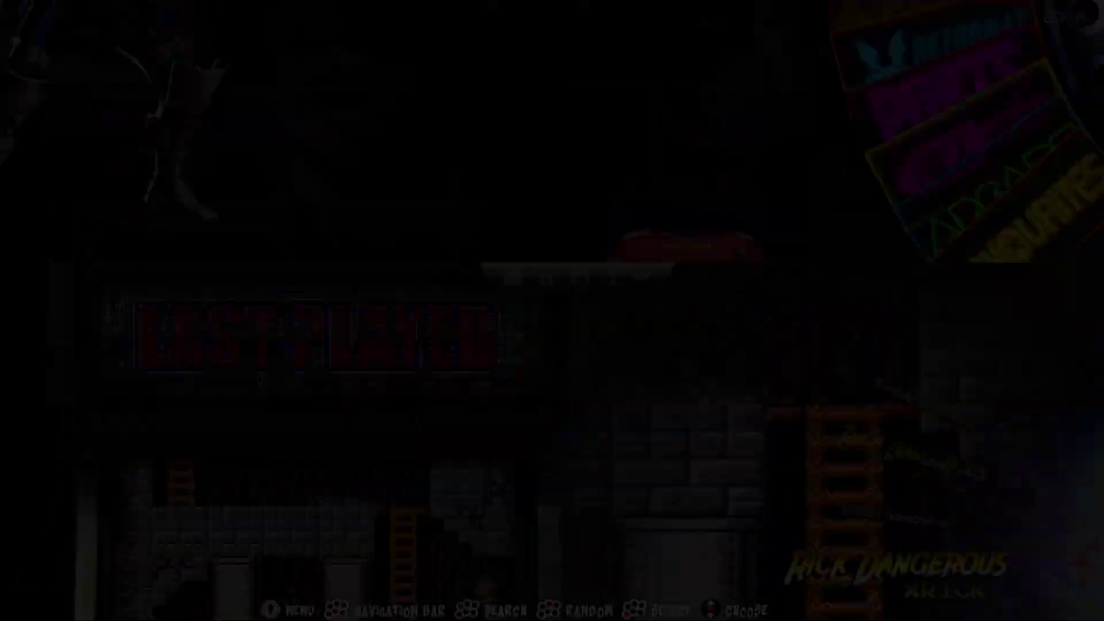